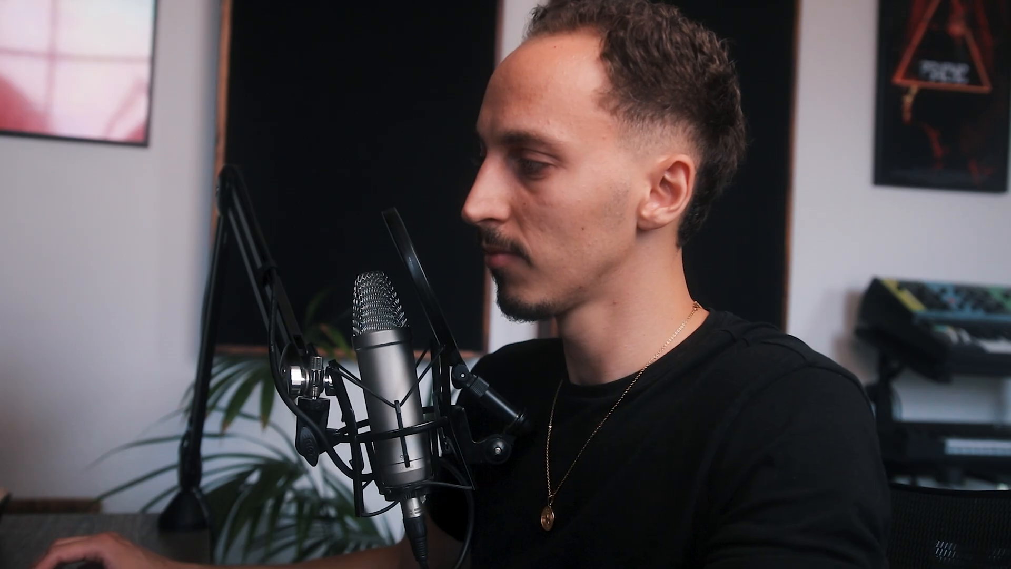
Step: Split the second PHY Abandoned region at bar 33, delete the unwanted piece and adjust the remaining region's edge
left_click_drag(552, 304, 652, 304)
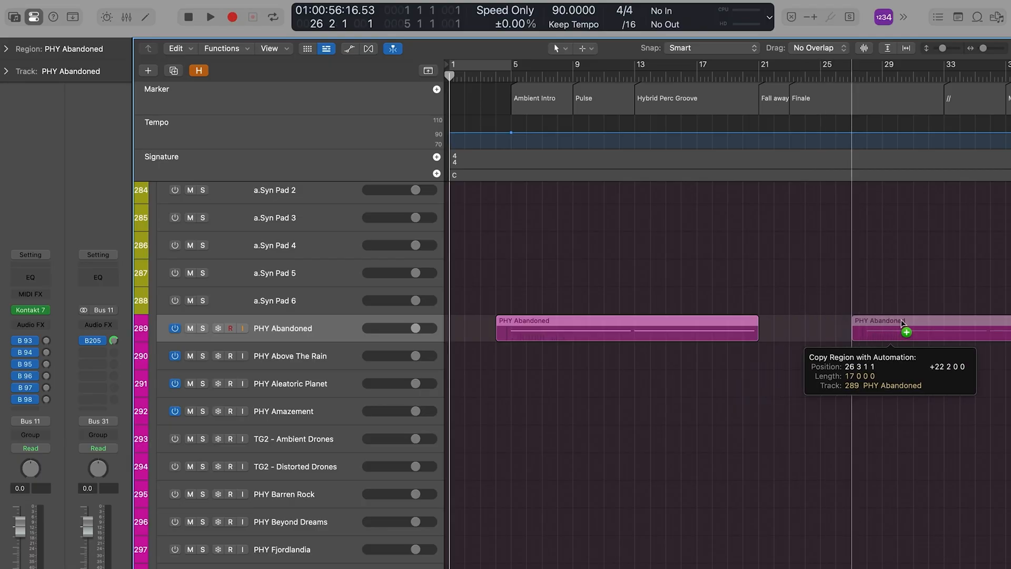
left_click_drag(895, 323, 927, 319)
left_click(943, 80)
key("super+t")
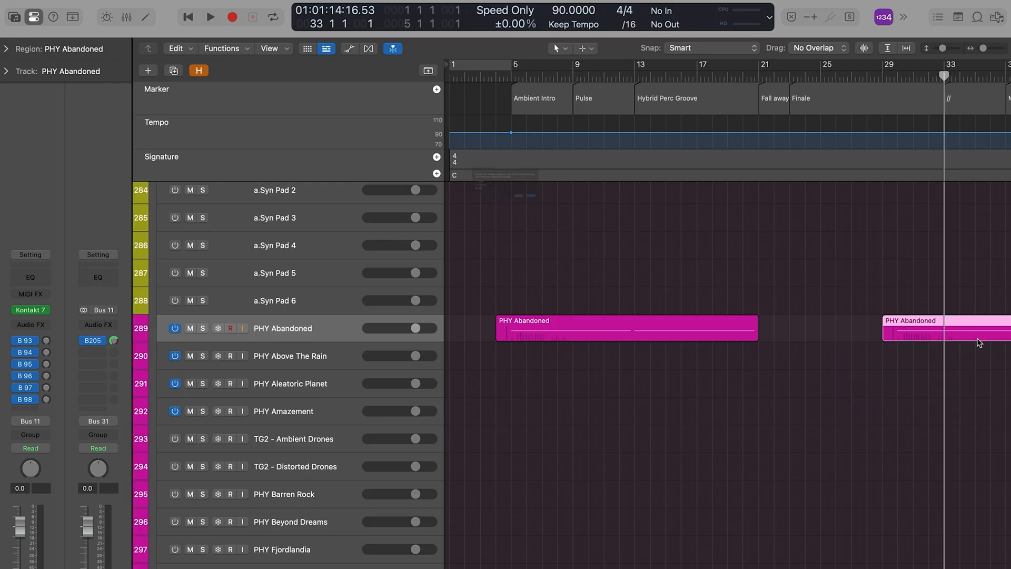
key("Return")
key("BackSpace")
left_click_drag(942, 337, 933, 339)
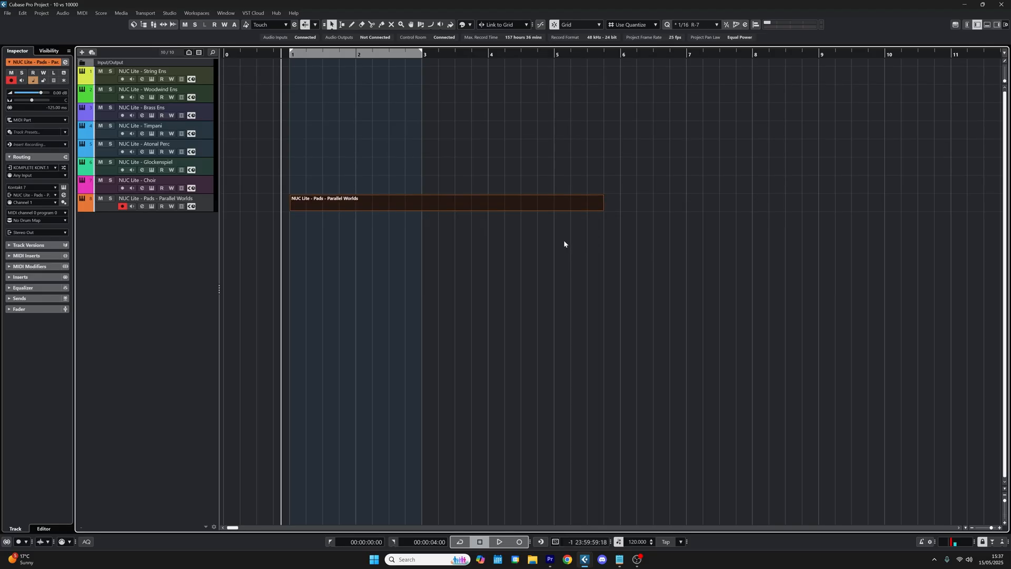
Step: In Cubase, draw a long E1 note of about three bars from bar 1 in the Parallel Worlds pad part, plus one an octave higher
key("ctrl+e")
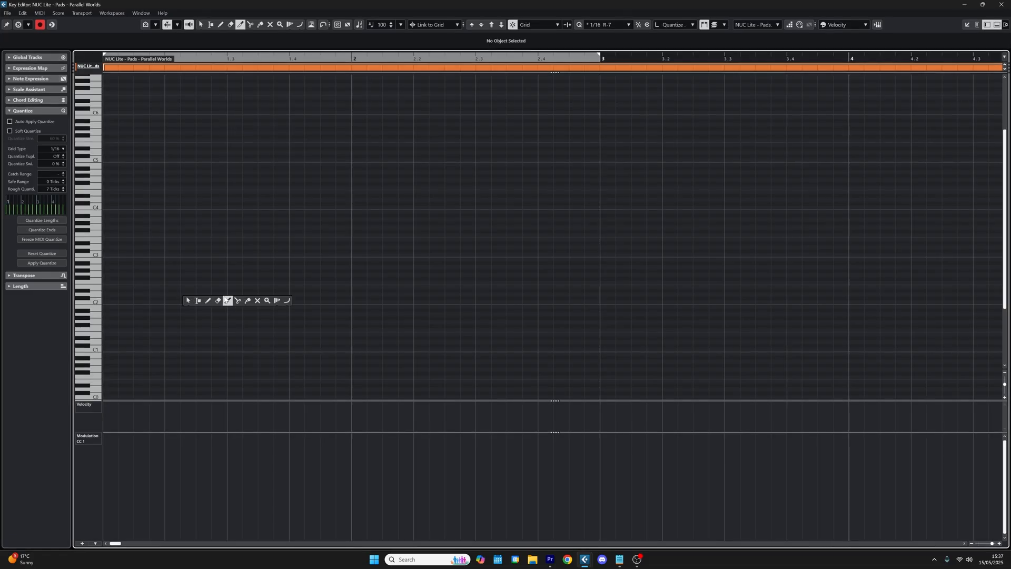
key("h")
key("g")
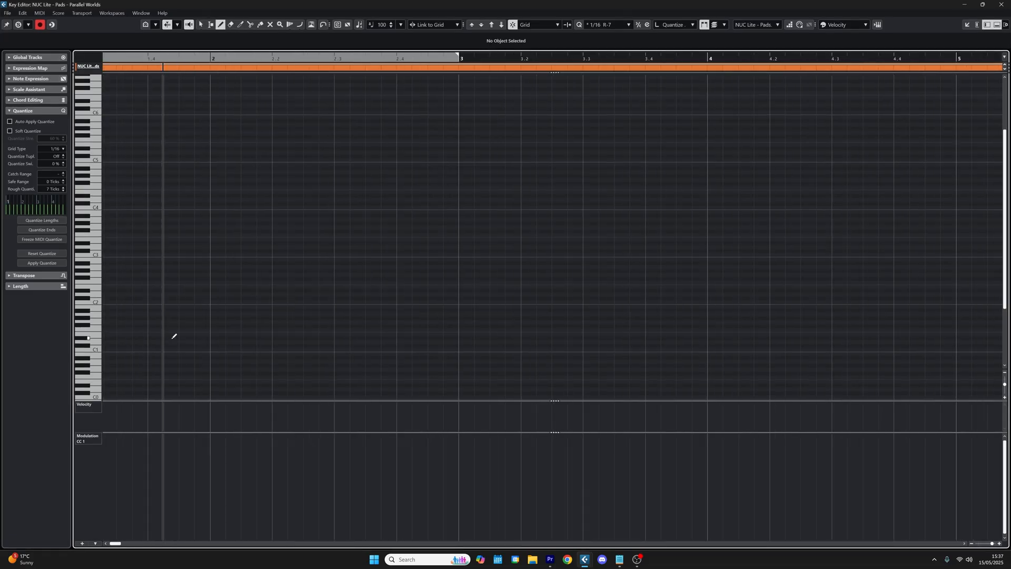
key("g")
key("g")
left_click_drag(147, 334, 691, 333)
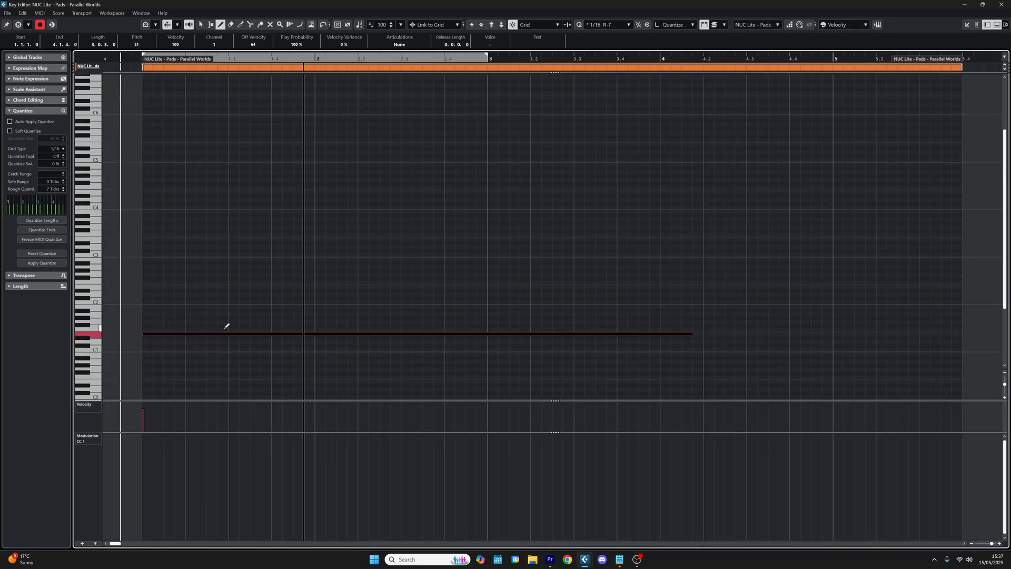
mouse_move(149, 285)
left_mouse_down()
mouse_move(736, 287)
mouse_move(712, 287)
left_mouse_up()
key("1")
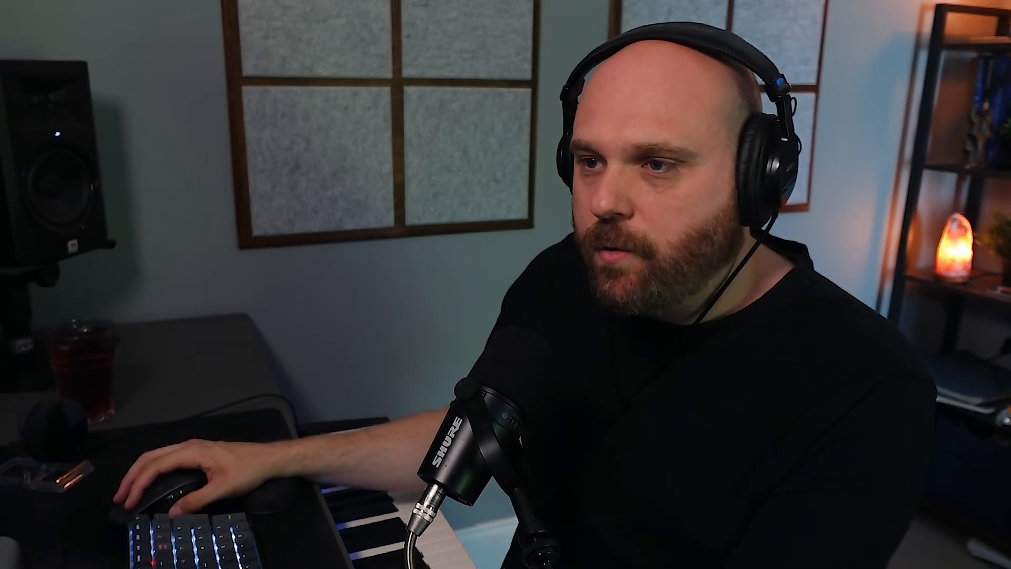
Step: Close the Nucleus Atonal Percussion instrument window and move the playhead to just before bar 1
left_click(359, 31)
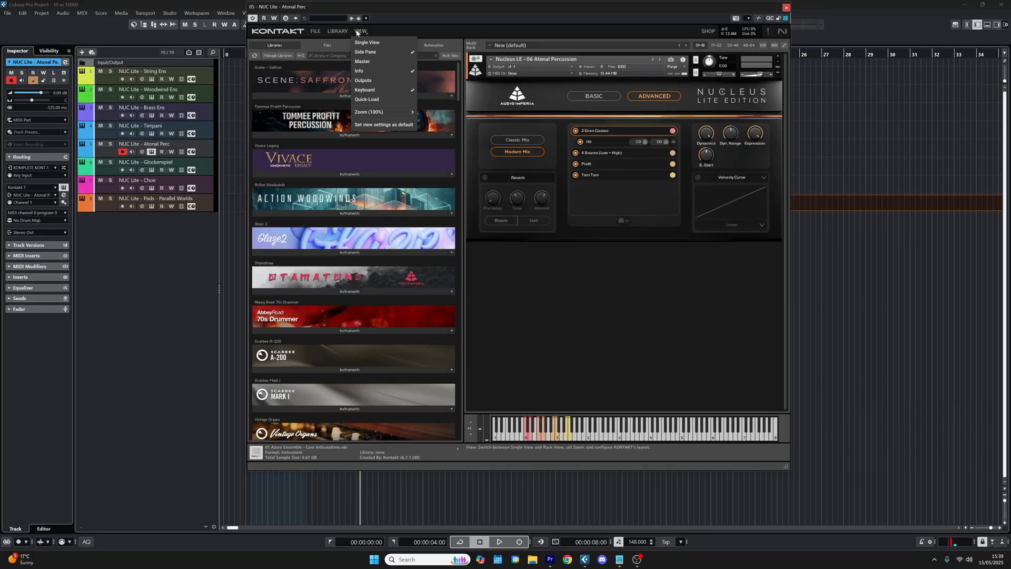
left_click(360, 42)
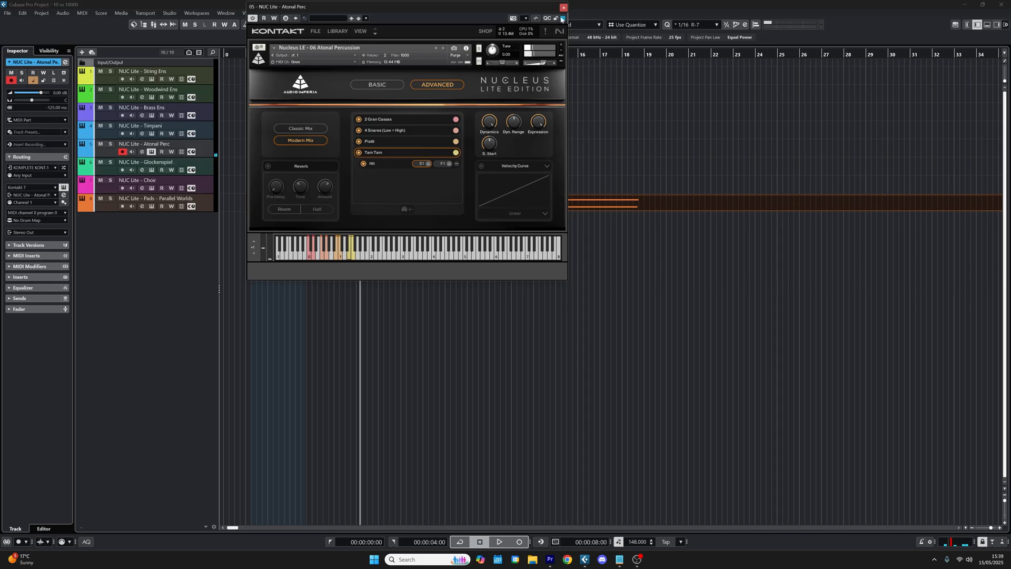
left_click(564, 8)
left_click(235, 54)
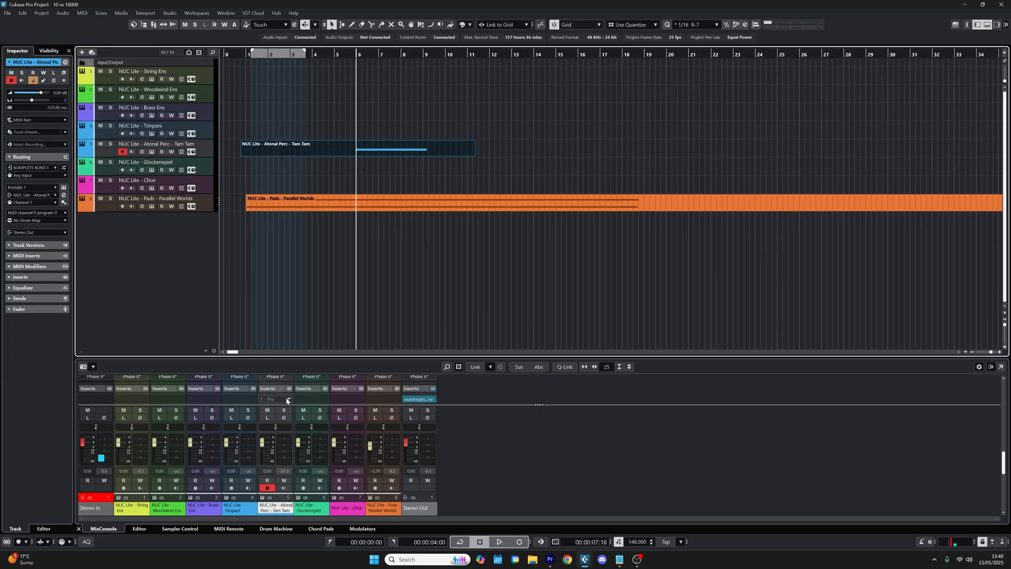
Step: Insert the Shimmer reverb on the Atonal Perc - Tam Tam track and play the track soloed
left_click(287, 400)
type("shimmer")
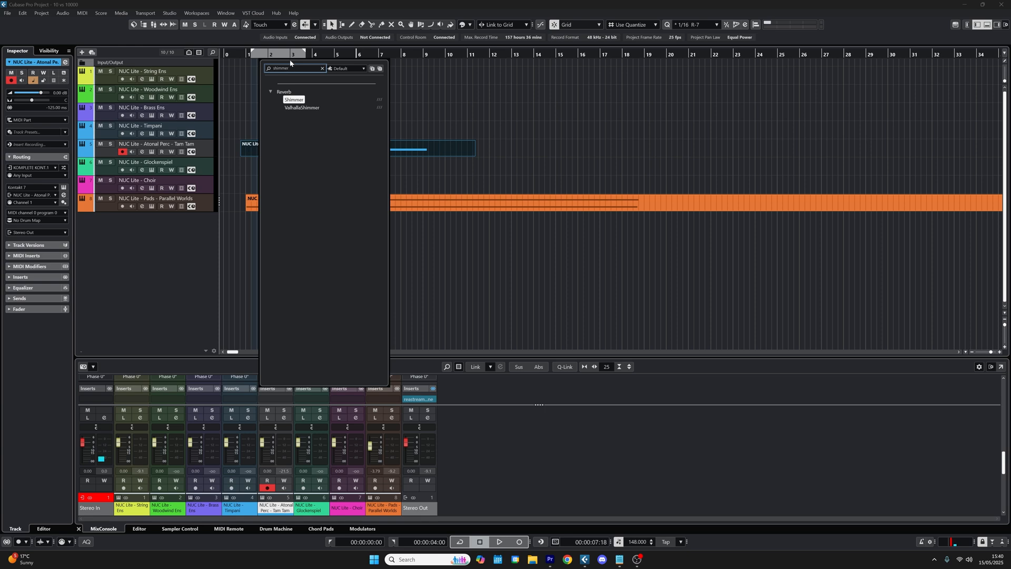
left_click(293, 100)
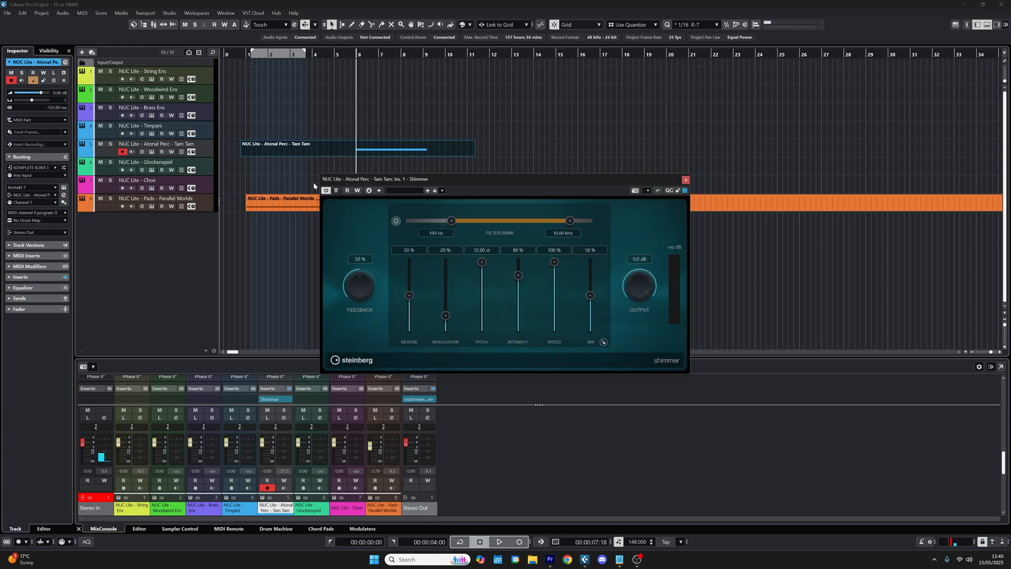
left_click(110, 145)
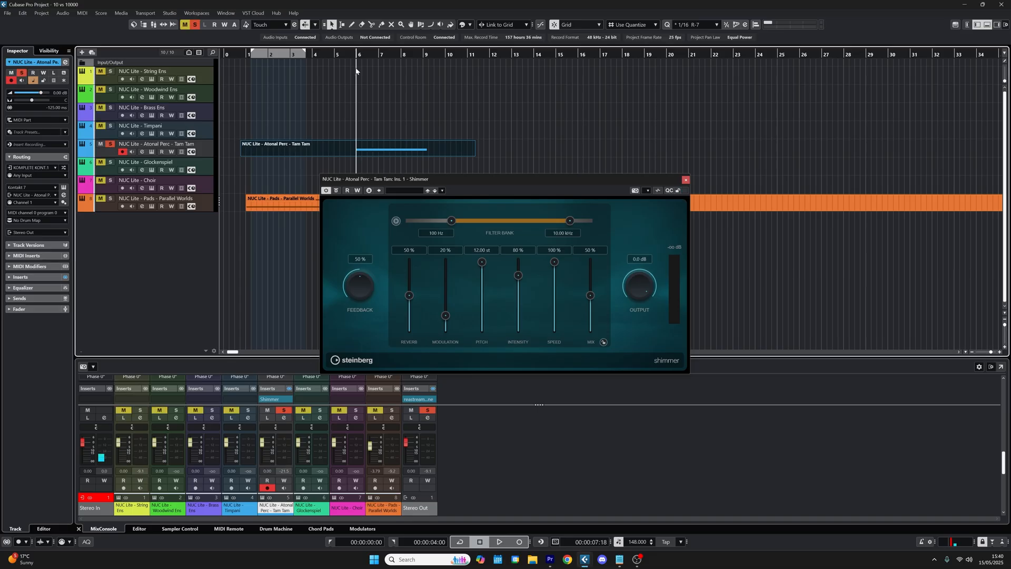
key("space")
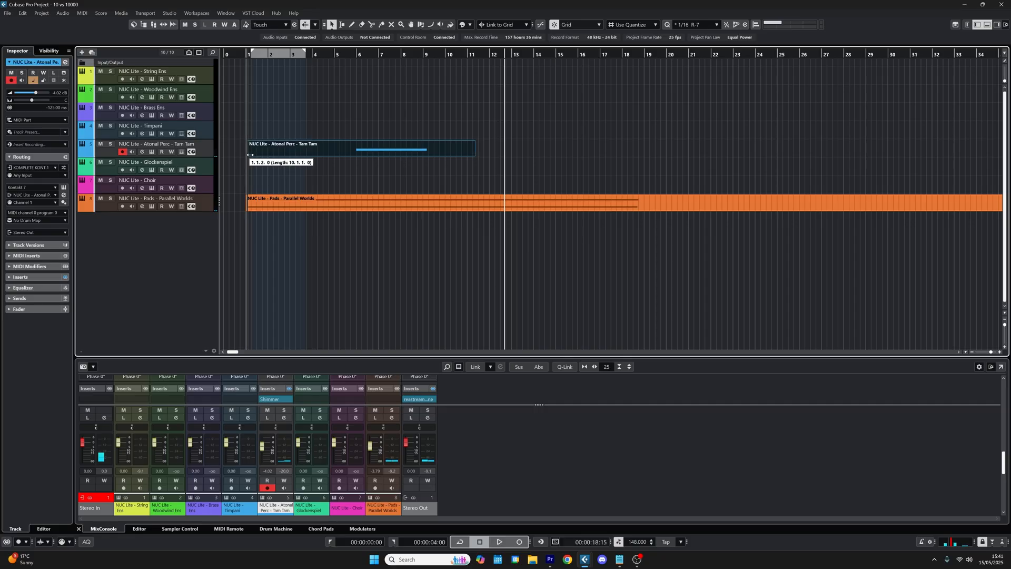
Step: Set the quantize grid to 1/32 and draw a run of repeated E1 notes from 5.3 to bar 6 in the Timpani part
right_click(208, 133)
left_click(287, 106)
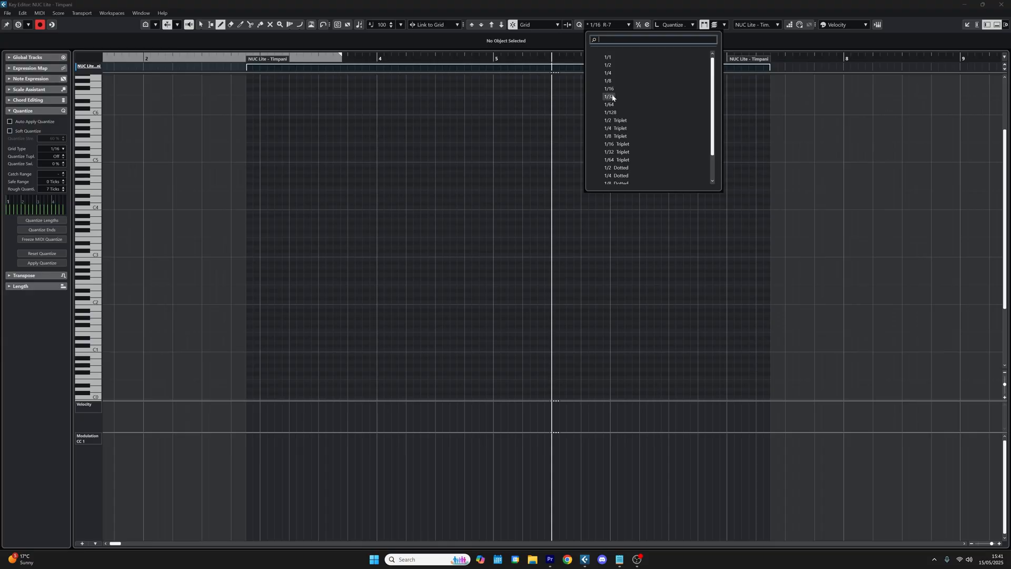
left_click(612, 100)
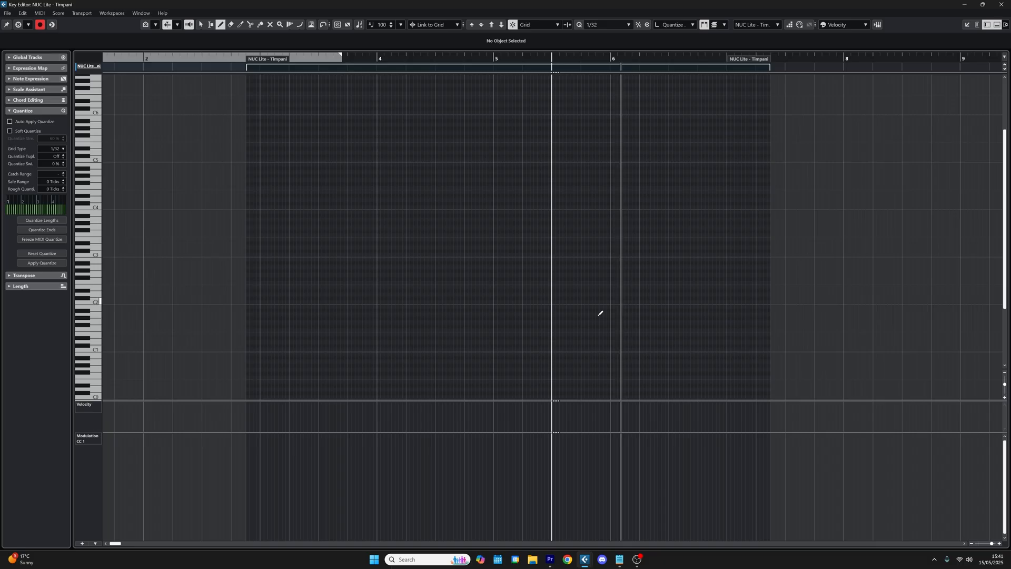
left_click(554, 335)
key("h")
key("h")
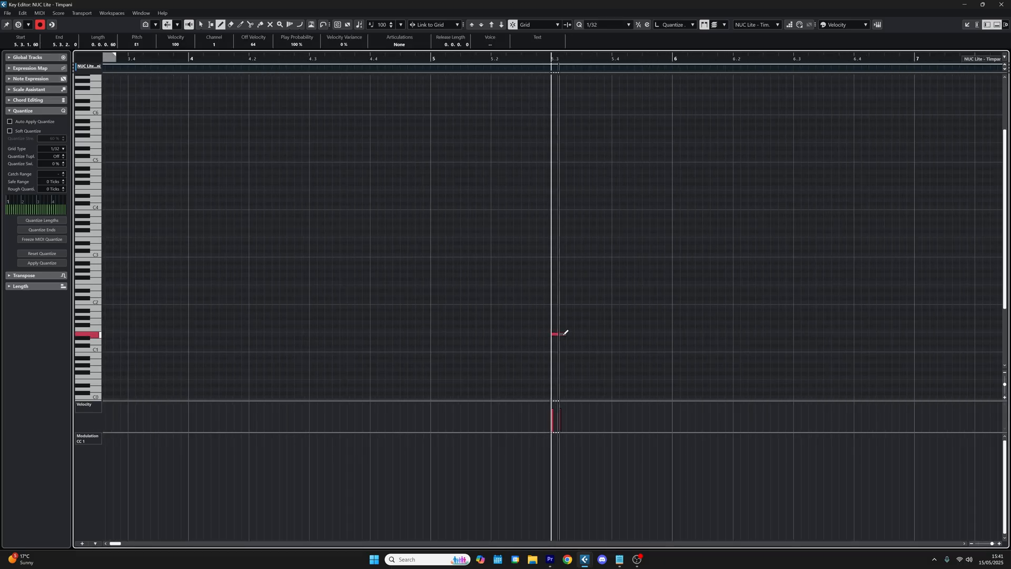
left_click_drag(593, 334, 654, 334)
key("1")
left_click(585, 355)
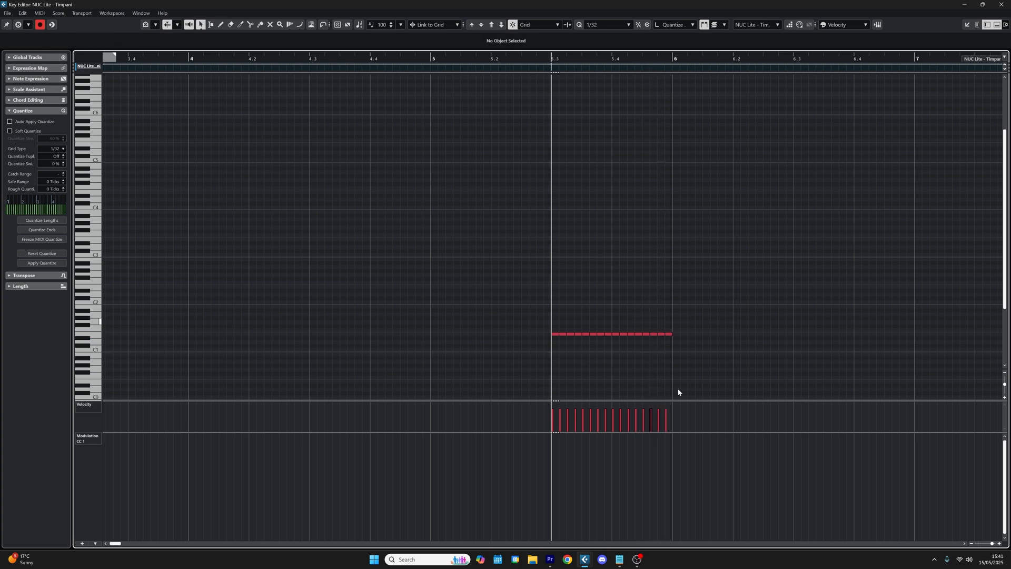
Step: Shape the timpani notes' velocities into a rising crescendo and audition them with the editor soloed
key("ctrl+a")
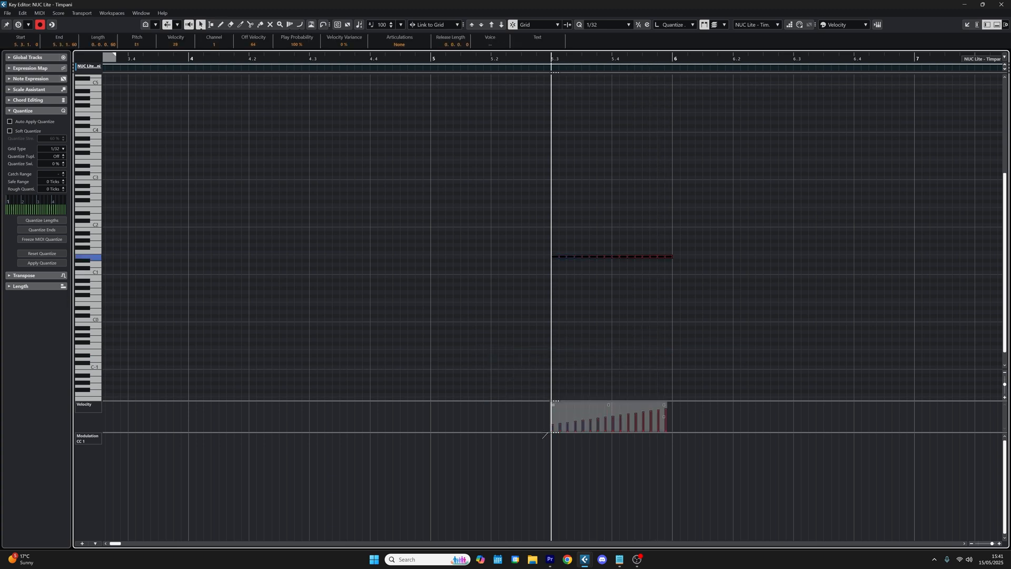
left_click(20, 25)
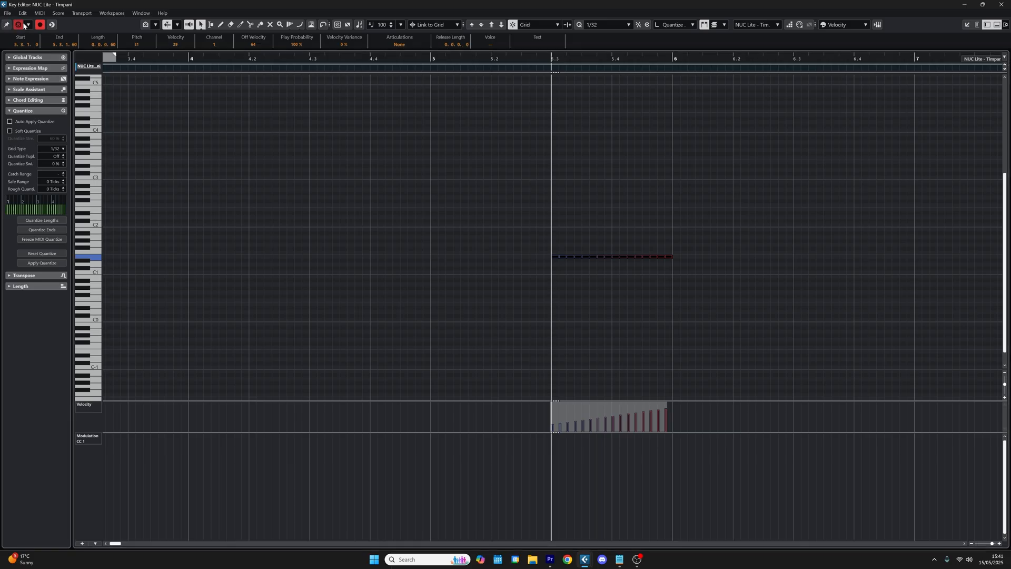
key("space")
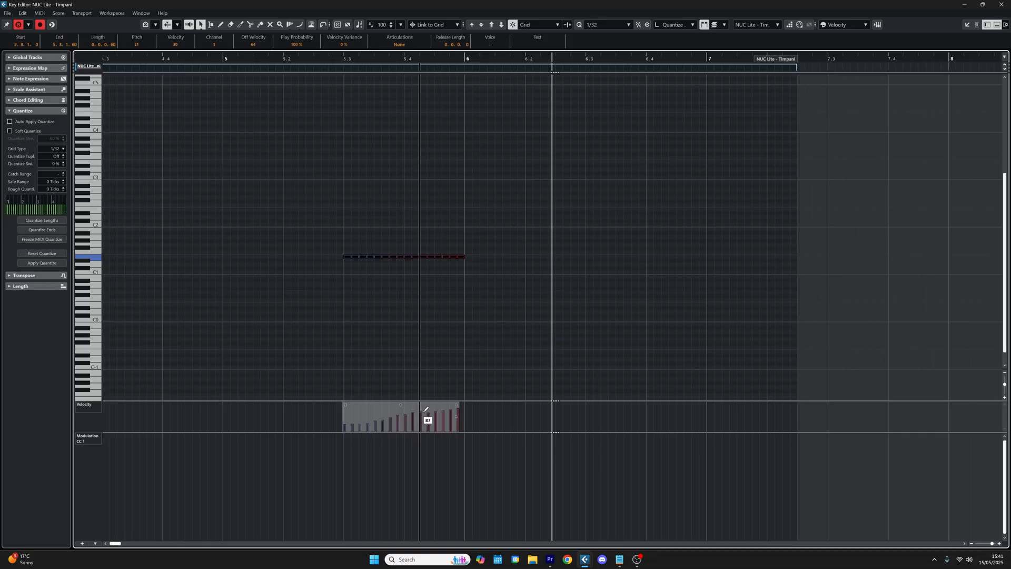
left_click_drag(426, 409, 457, 404)
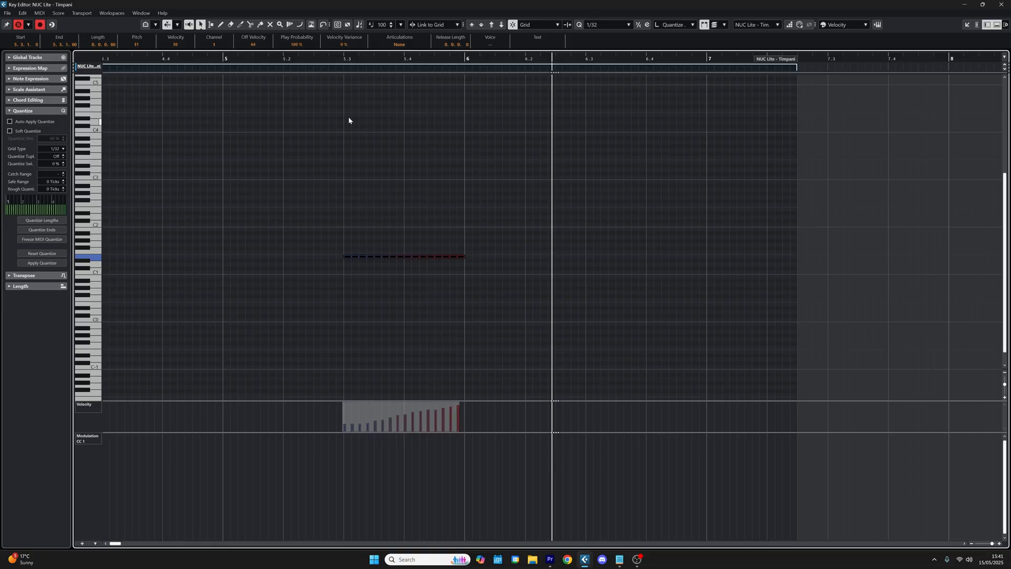
left_click(342, 61)
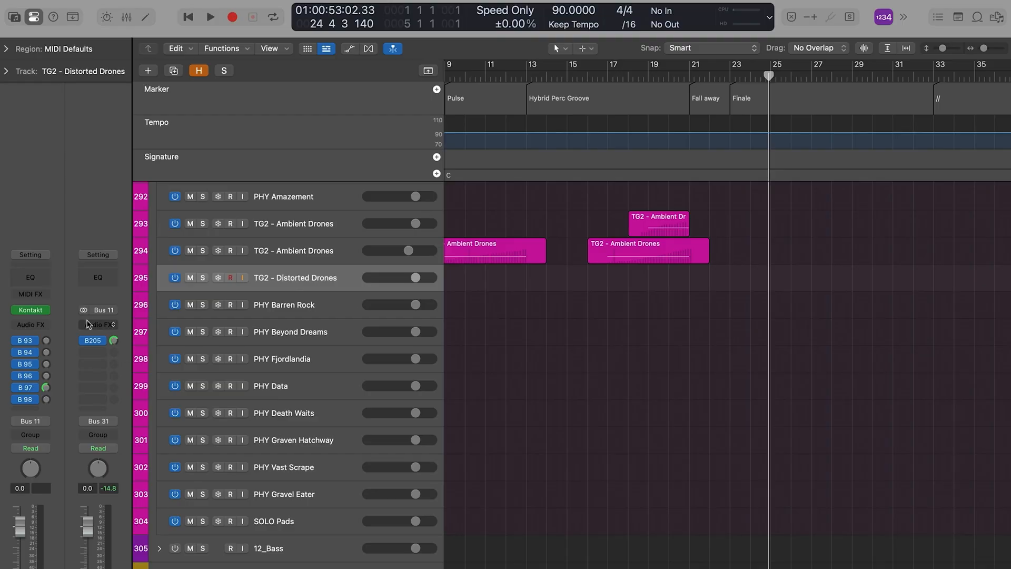
Step: In Logic Pro, open the Kontakt instrument on the TG2 - Distorted Drones track
left_click(39, 312)
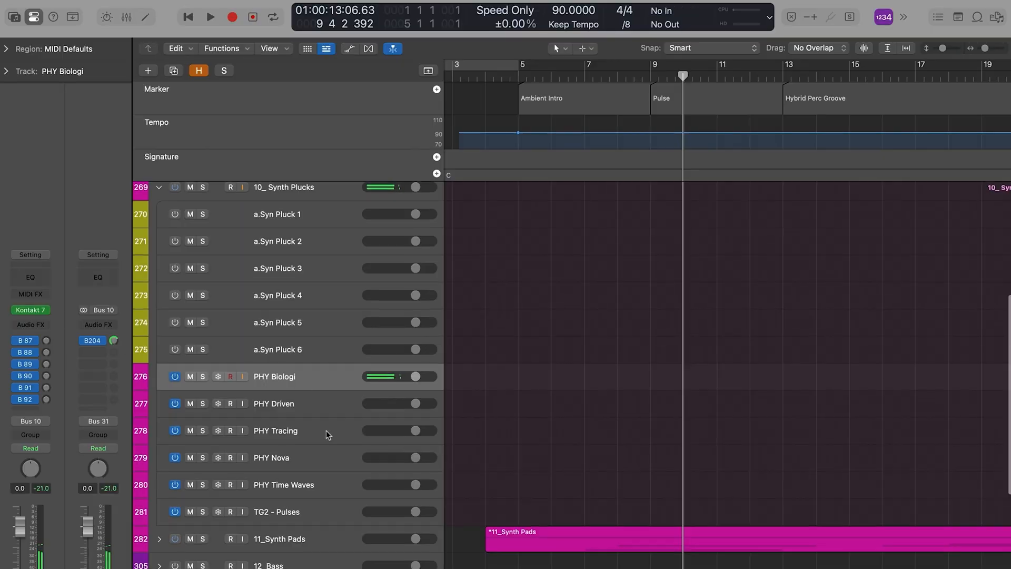
Step: Expand the 11_Synth Pads stack and select the TG2 - Ambient Drones region that starts at bar 8
scroll(327, 435, "down", 5)
left_click(159, 396)
scroll(588, 396, "down", 6)
scroll(588, 396, "down", 5)
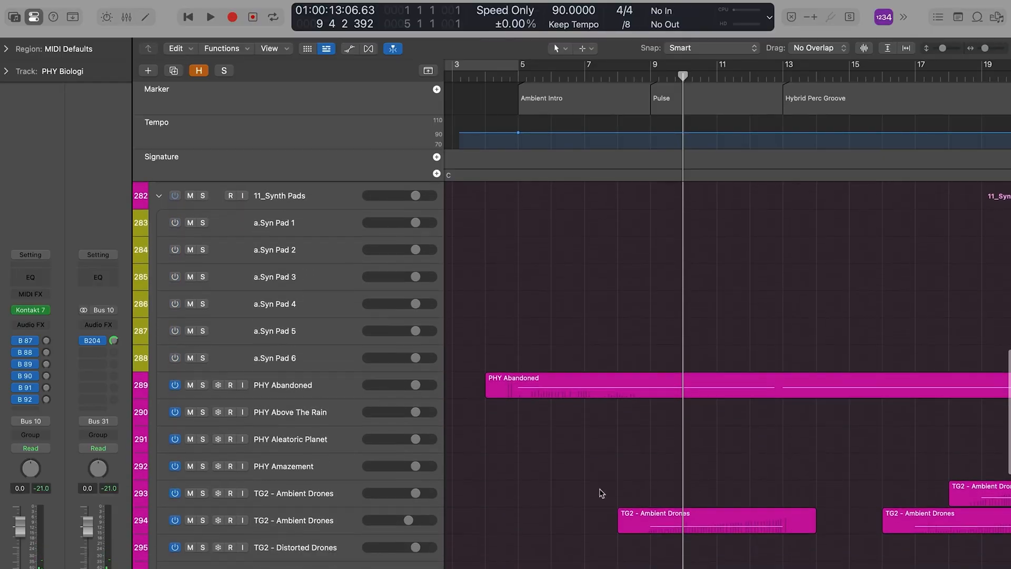
left_click(595, 508)
left_click(340, 506)
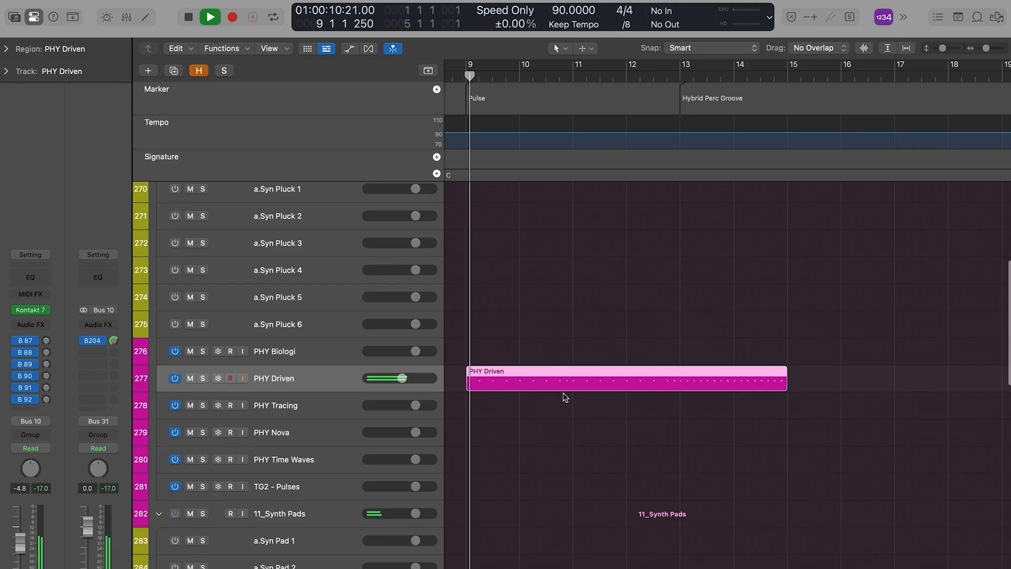
Step: Set the PHY Driven track's volume to -8.0 dB and insert Synth Warmer with its filter cutoff at 268 Hz
mouse_move(396, 378)
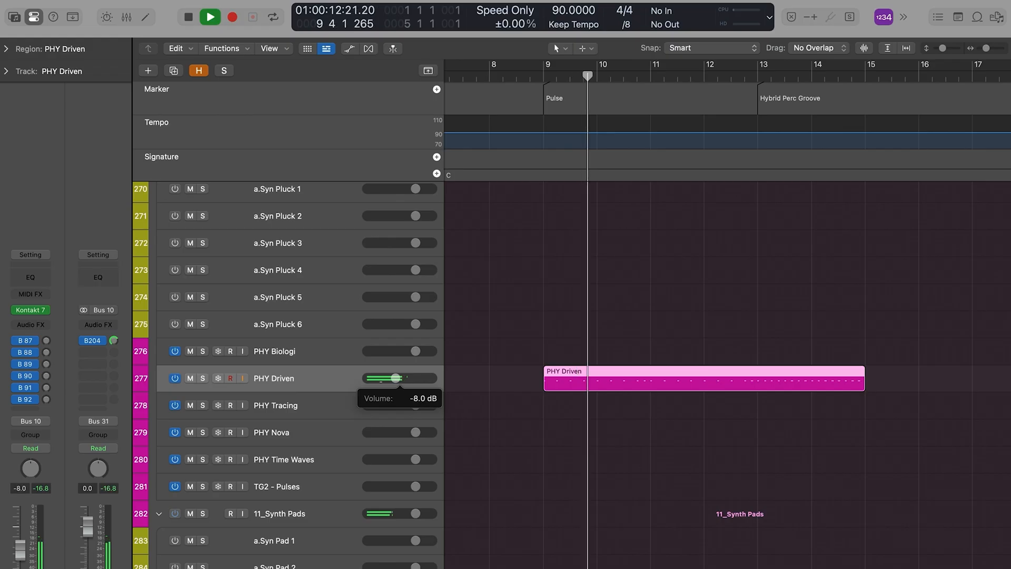
left_click(46, 306)
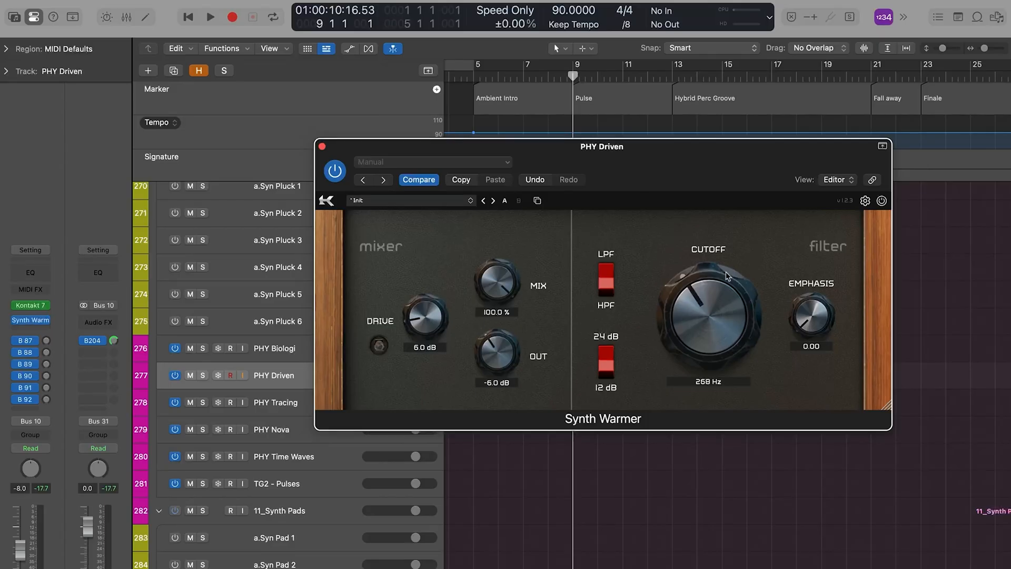
left_click(321, 146)
Step: Show track automation and assign PHY Driven's automation lane to the Synth Warmer cutoff parameter
key("a")
left_click(323, 411)
left_click(291, 405)
left_click(291, 404)
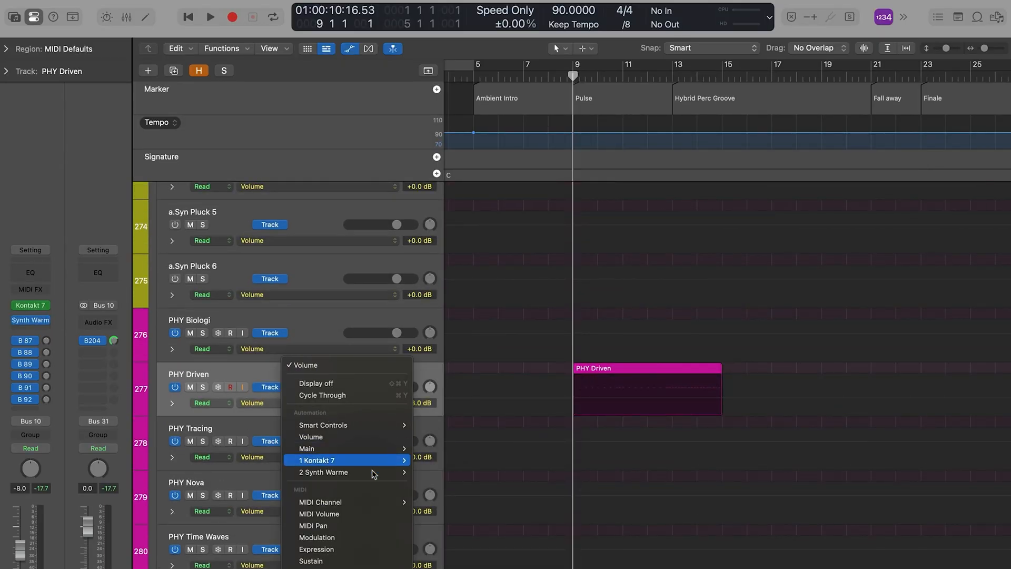
mouse_move(390, 472)
left_click(657, 401)
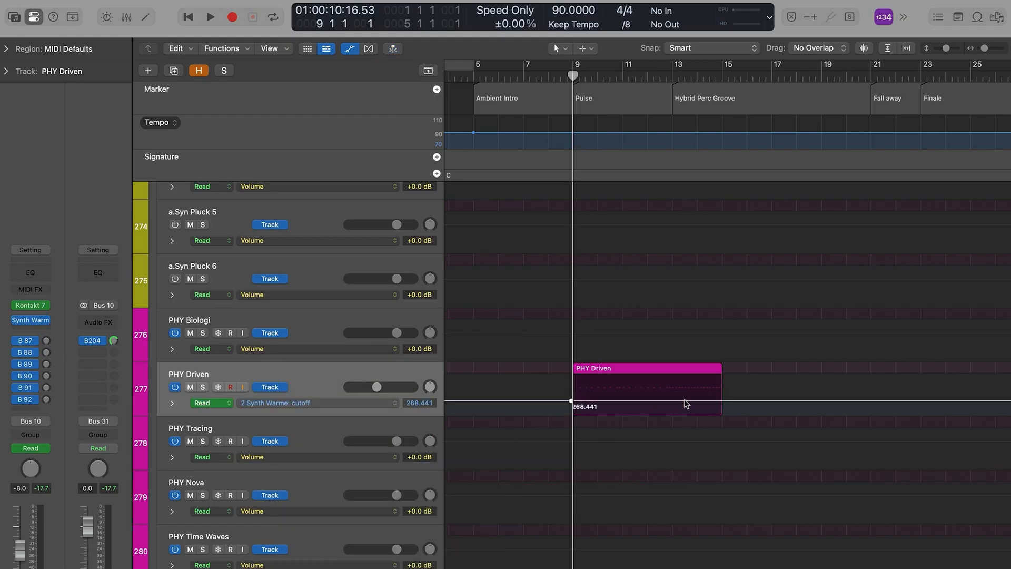
Step: Draw a curved cutoff ramp on PHY Driven from 20.059 at bar 9 to 22000 at bar 13 and play it back
left_click_drag(704, 404, 700, 375)
key("space")
key("t")
key("w")
left_click_drag(592, 404, 558, 405)
left_click(562, 79)
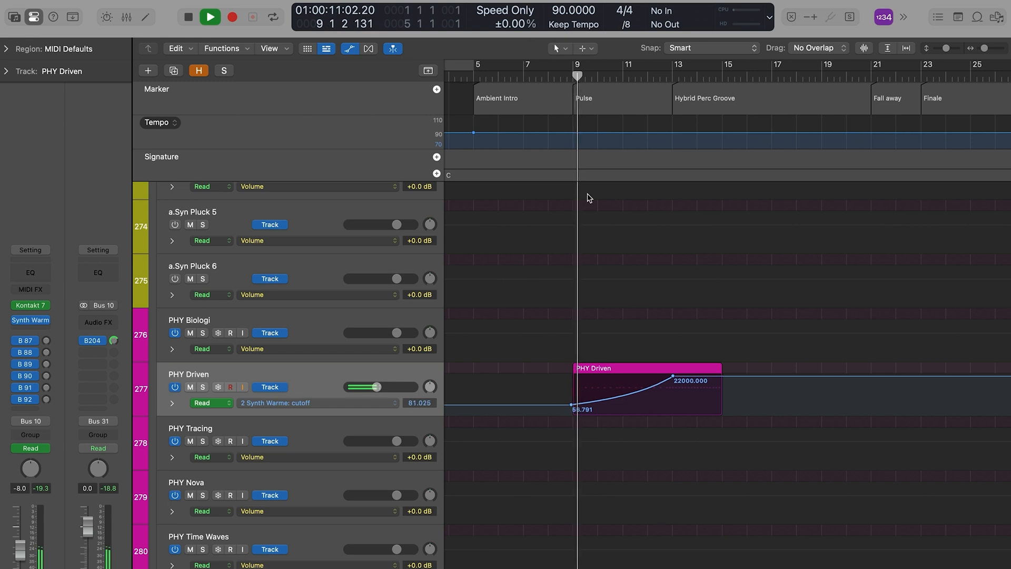
left_click_drag(557, 409, 573, 407)
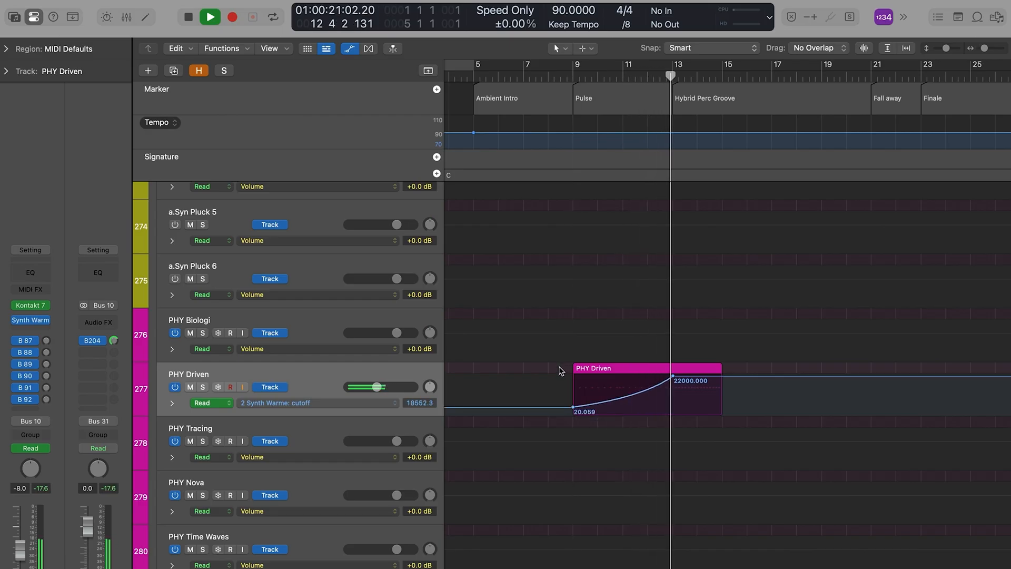
Step: Switch PHY Driven's automation lane to the Volume parameter
left_click(324, 403)
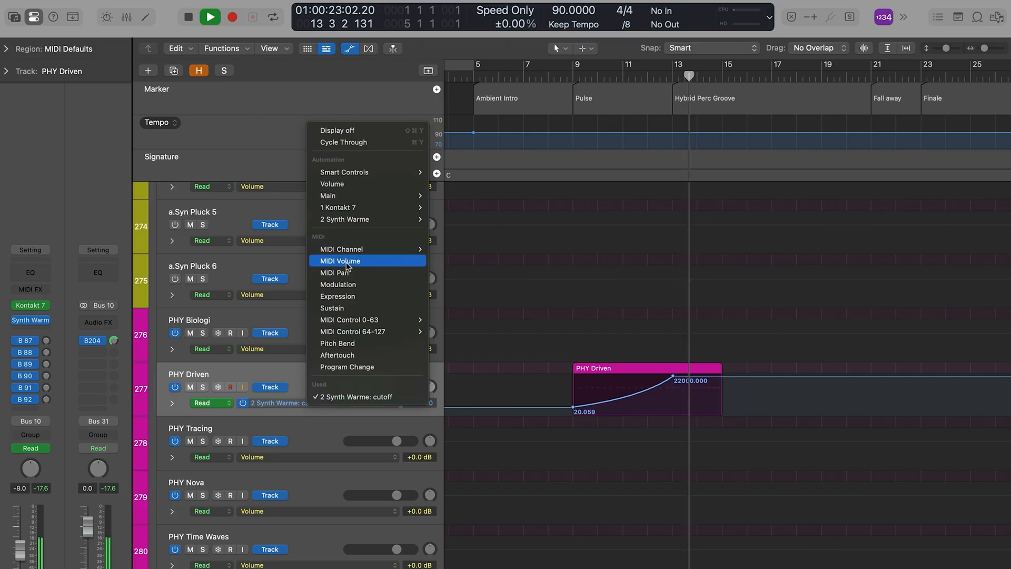
left_click(356, 183)
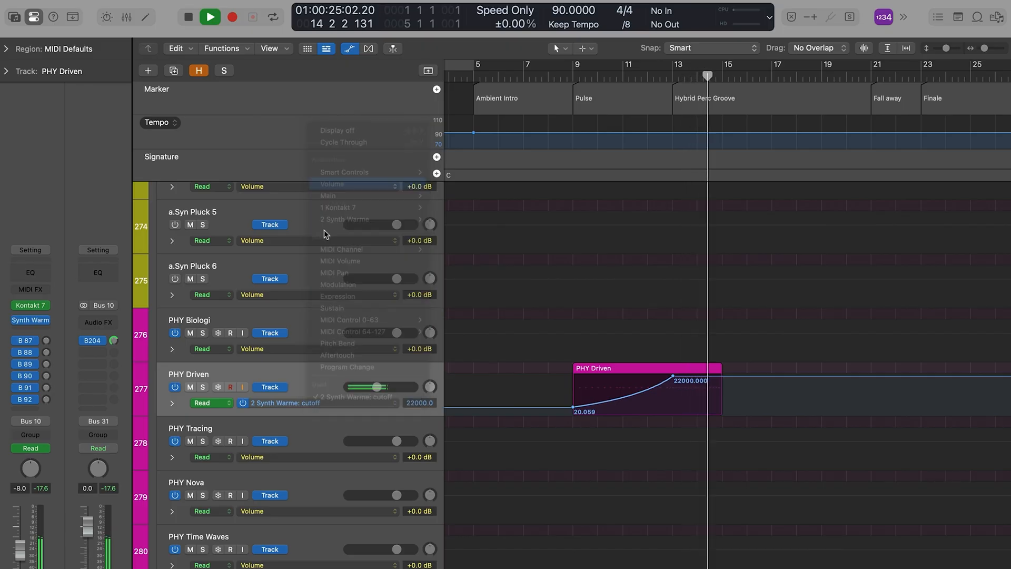
left_click(52, 310)
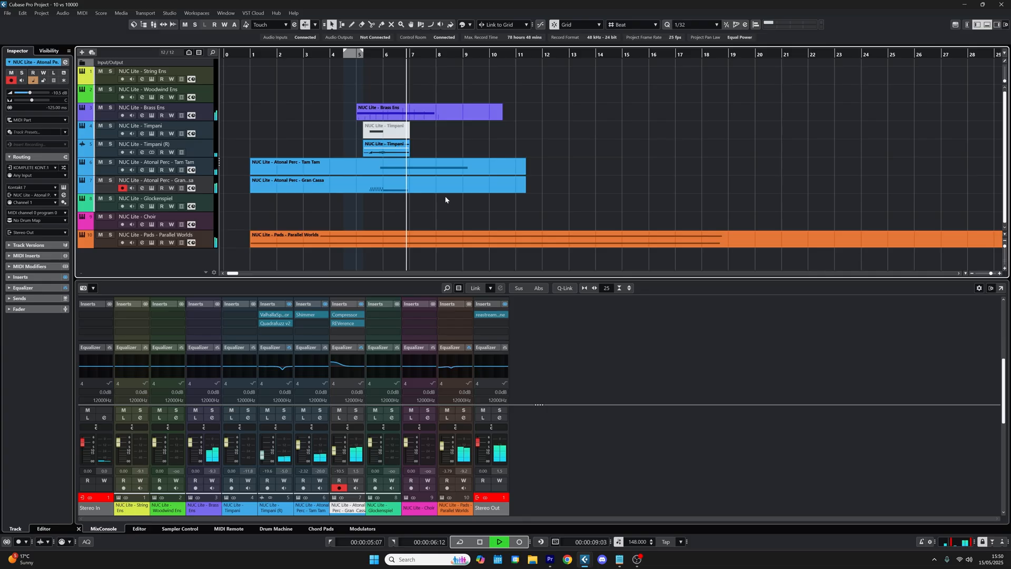
Step: Switch to the Cubase project and select the NUC Lite - Brass Ens part
left_click(449, 111)
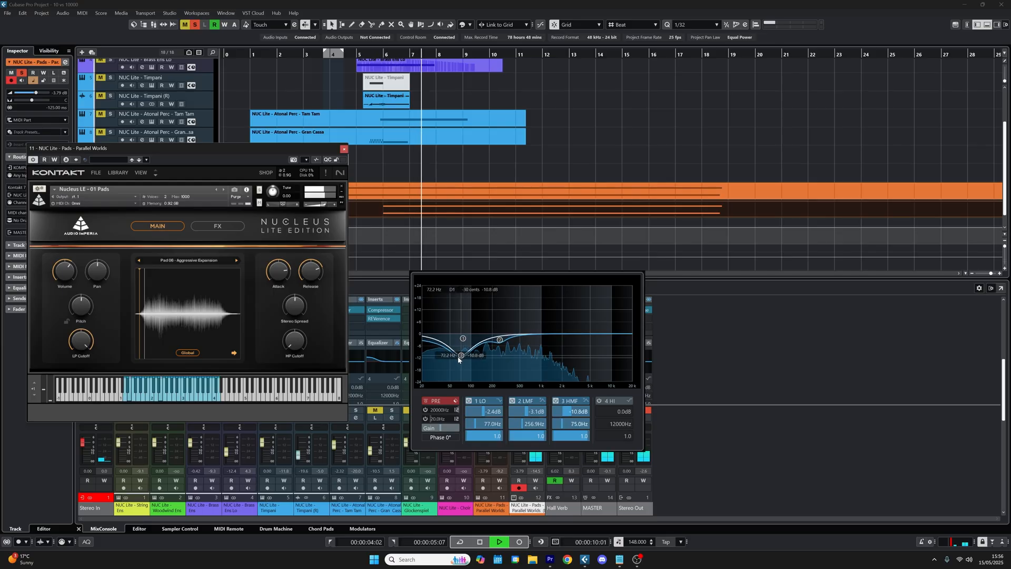
Step: Shape the Parallel Worlds (D) pad's EQ with a deep cut around 75 Hz and a repositioned fourth band, and close the Kontakt window
left_click_drag(451, 359, 465, 362)
left_click_drag(589, 337, 551, 326)
left_click(345, 150)
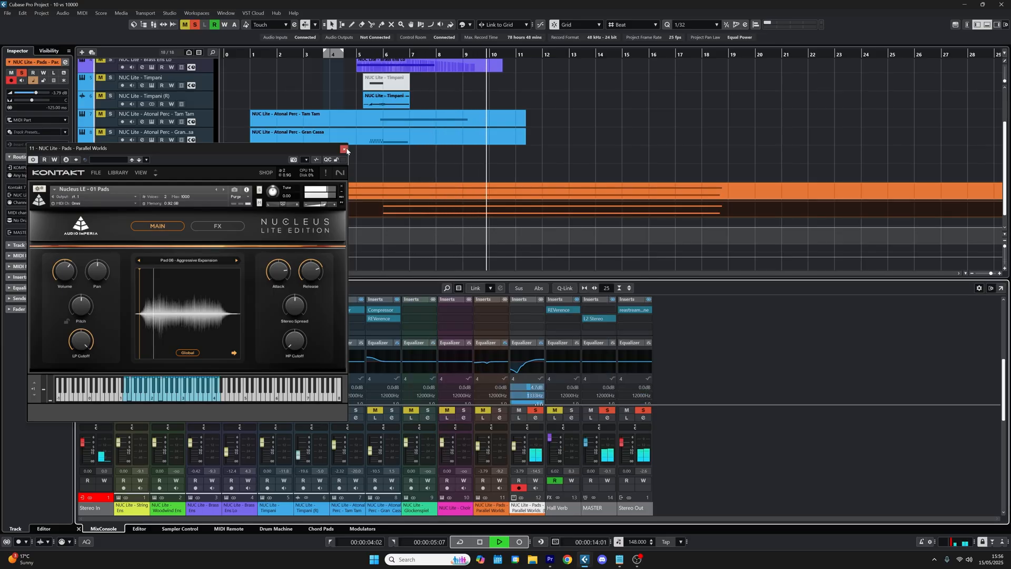
left_click(345, 150)
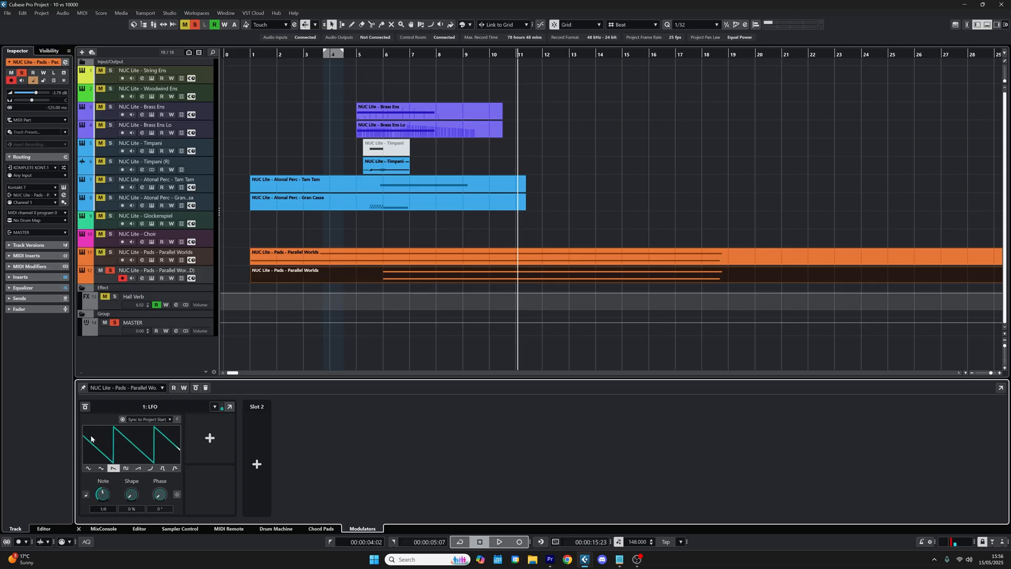
Step: Assign the LFO modulator on the Parallel Worlds (D) pad to Volume and audition the pulsing pad from about bar 6
left_click(214, 445)
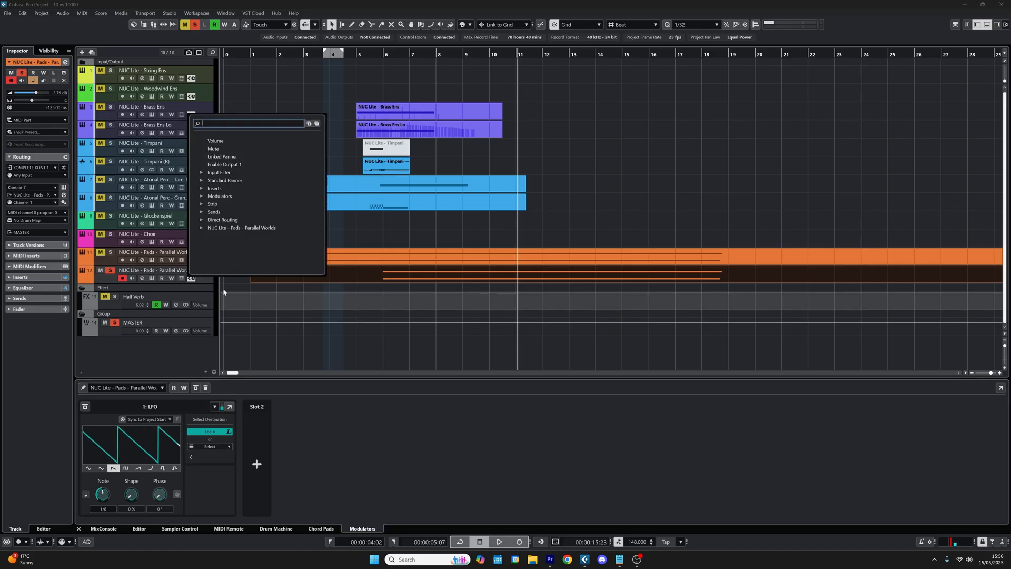
left_click(214, 140)
left_click(379, 53)
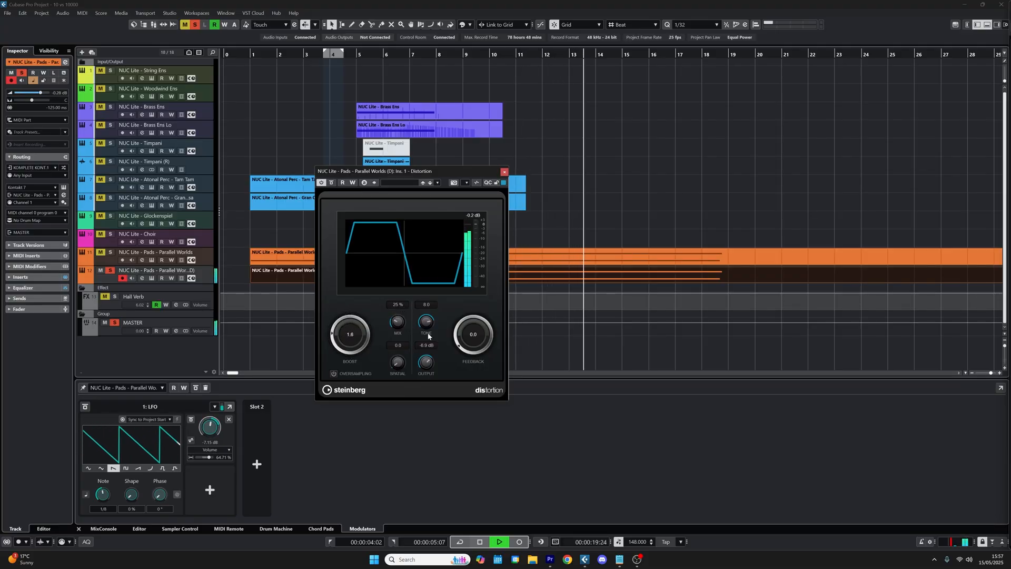
left_click(505, 173)
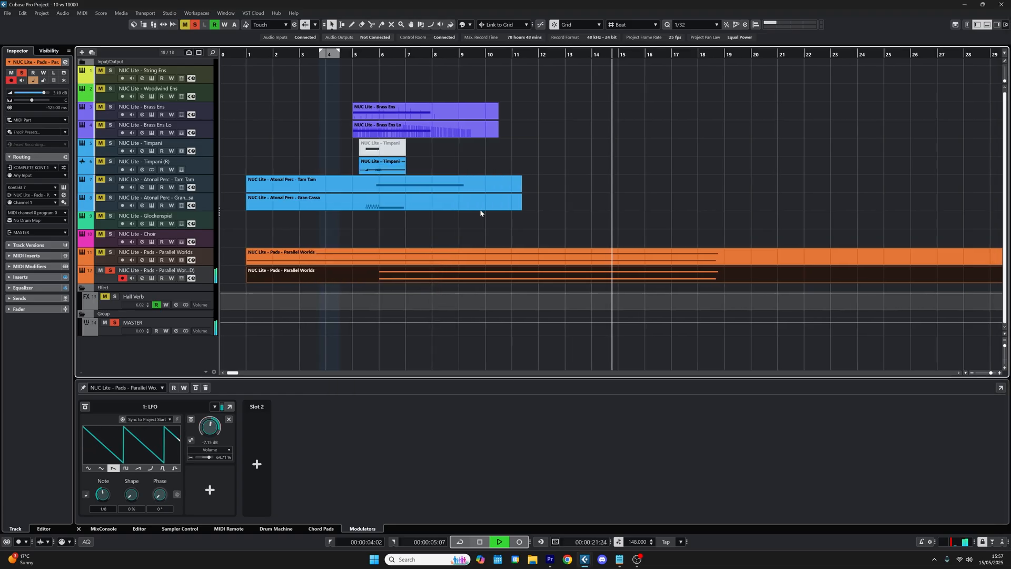
key("space")
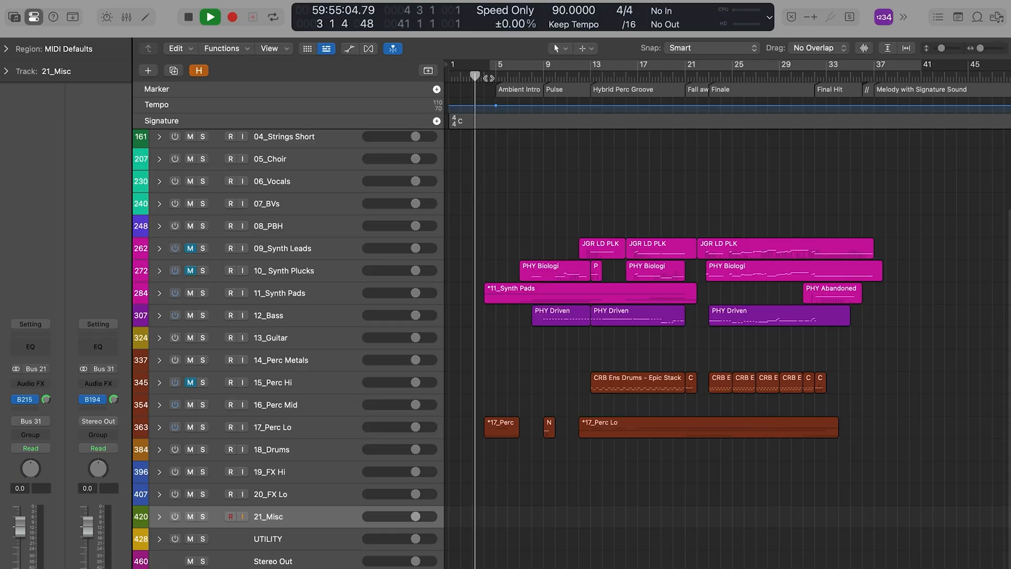
Step: Switch to the Logic Pro project and play the arrangement through the Finale section
scroll(523, 372, "up", 3)
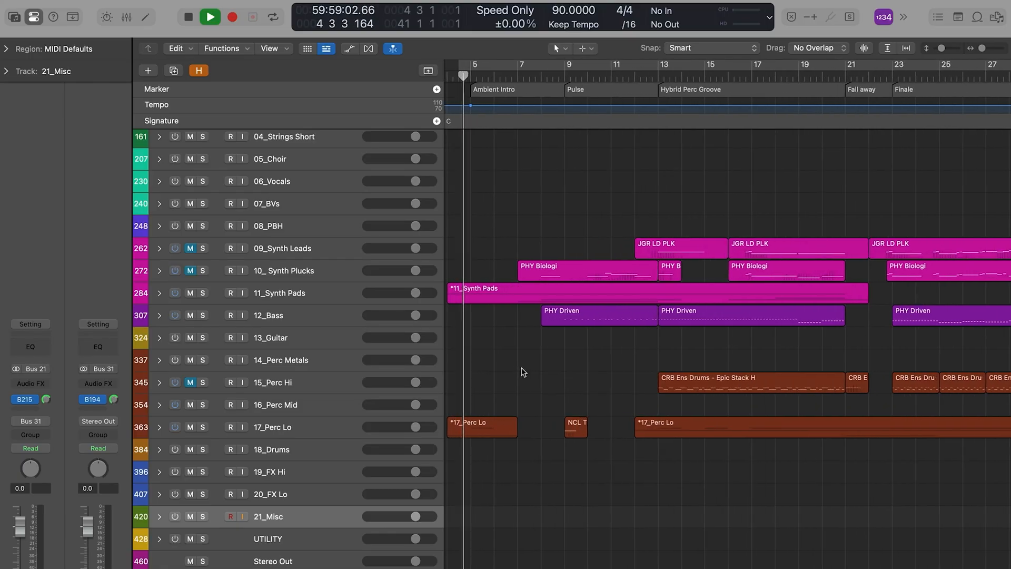
scroll(523, 372, "left", 2)
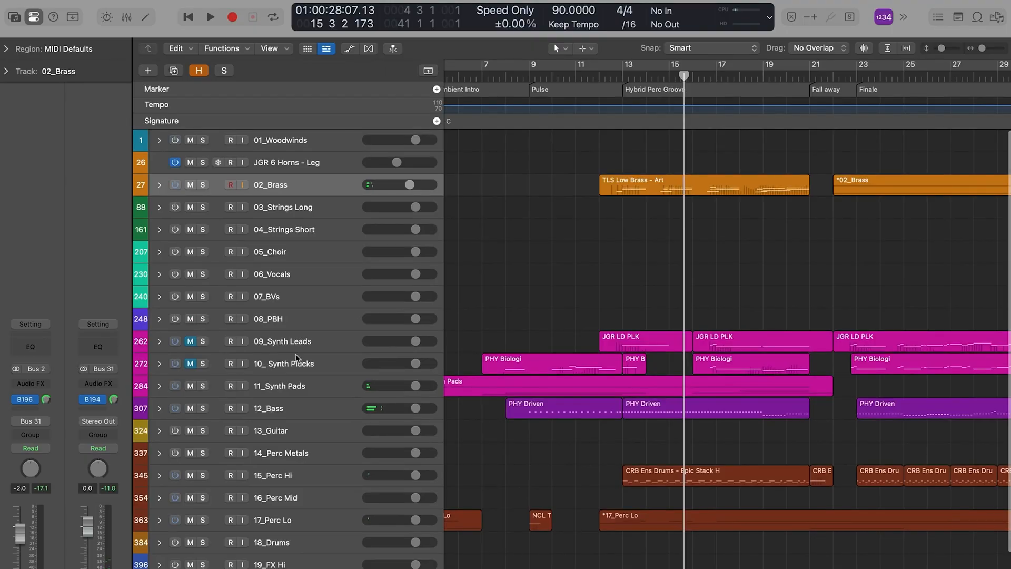
left_click(193, 366)
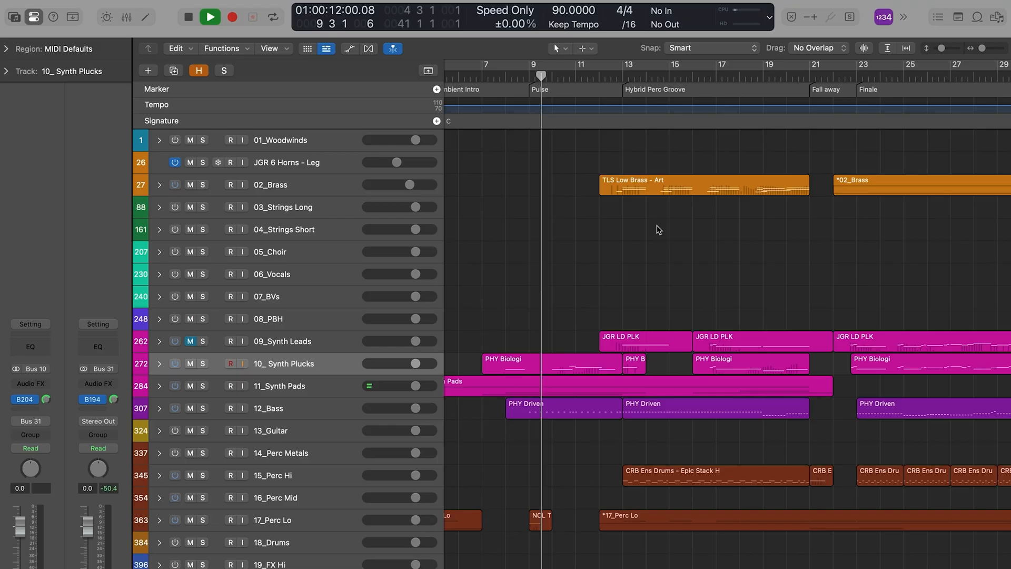
scroll(703, 274, "down", 2)
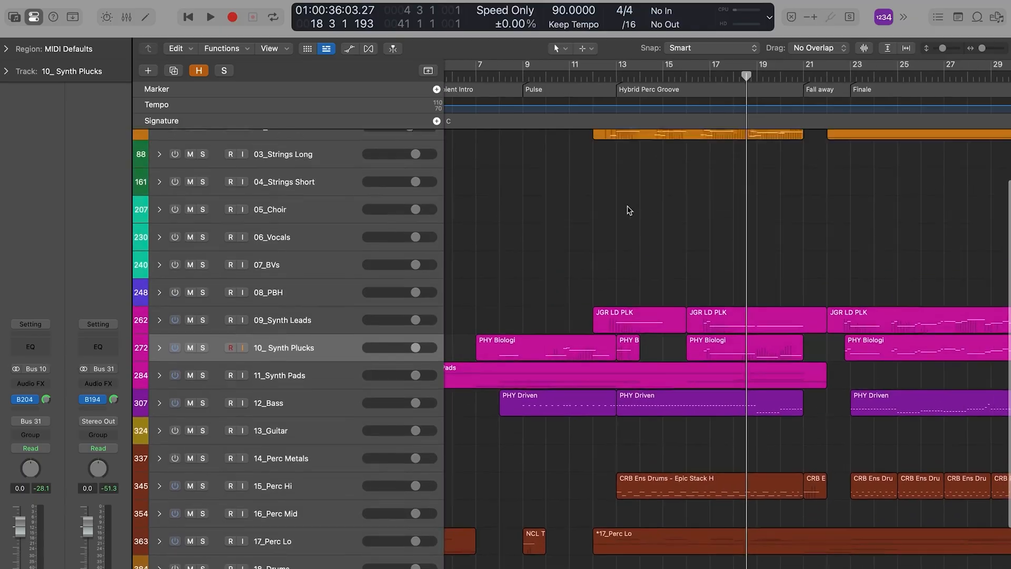
scroll(629, 209, "up", 2)
scroll(630, 209, "right", 5)
scroll(630, 210, "up", 1)
left_click(670, 72)
key("space")
scroll(739, 304, "right", 4)
scroll(756, 273, "down", 1)
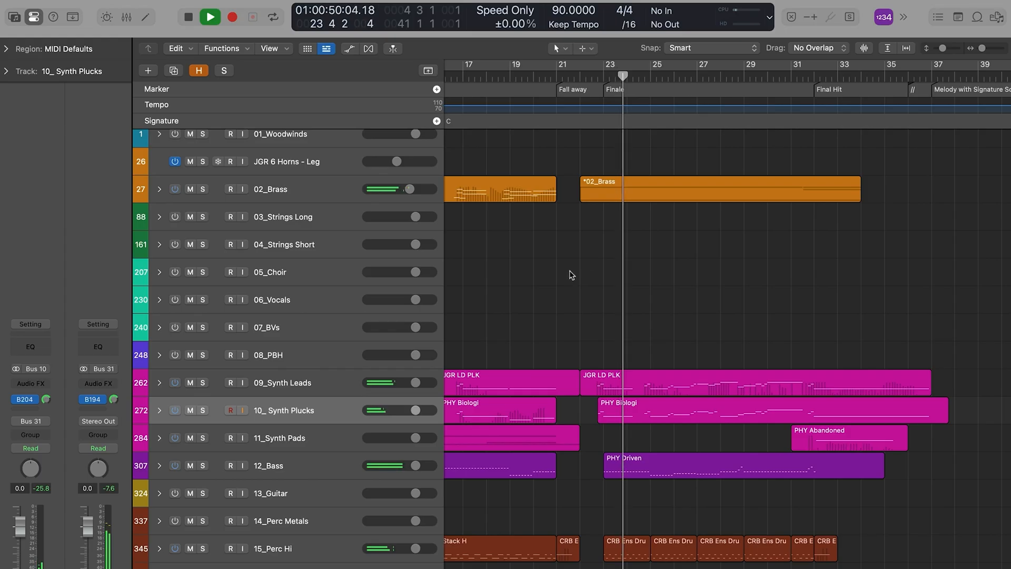
scroll(568, 273, "down", 5)
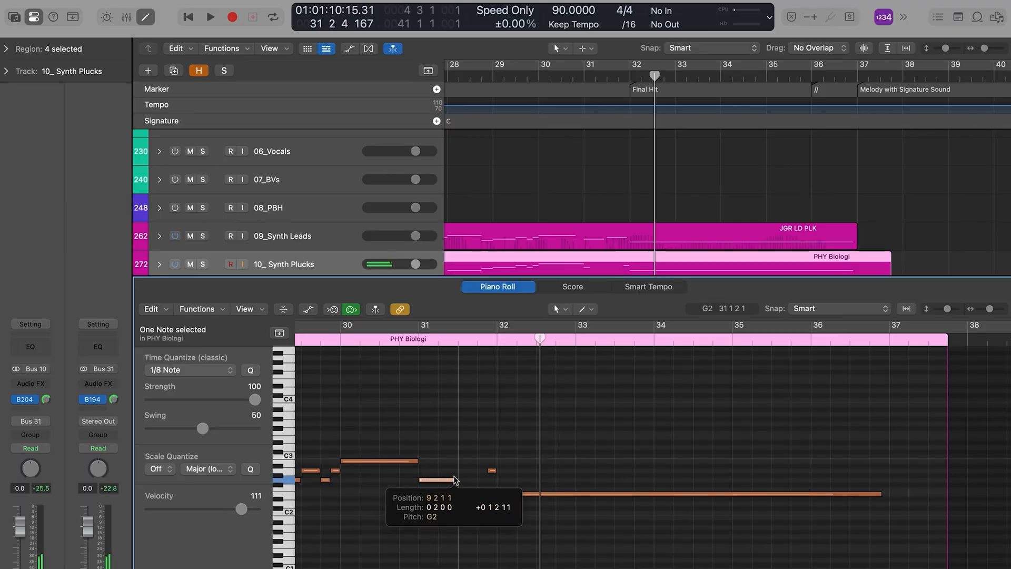
Step: Inspect the PHY Biologi notes around bar 31 in the piano roll and play the passage leading into the Final Hit
left_click(490, 471)
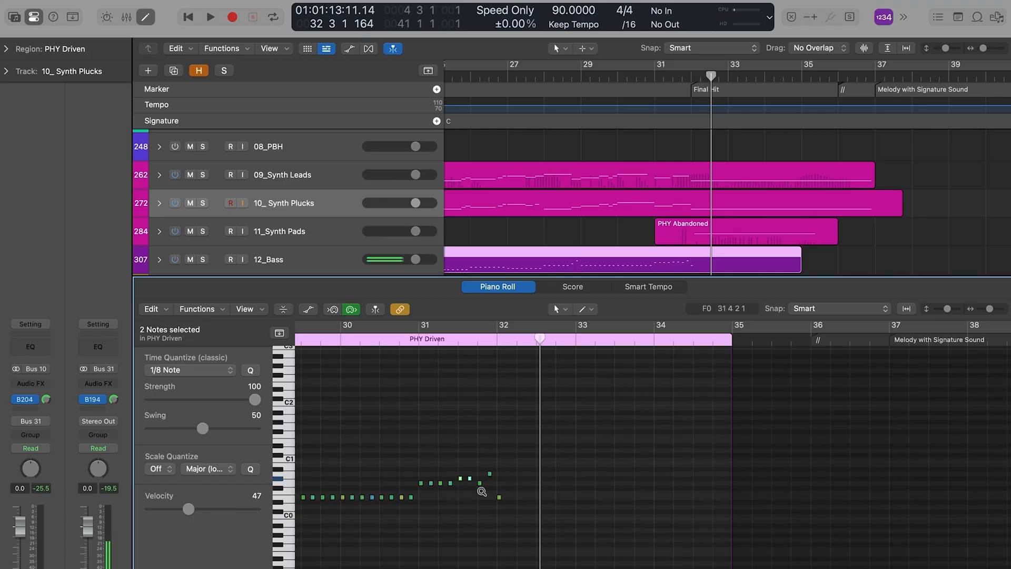
left_click(482, 491)
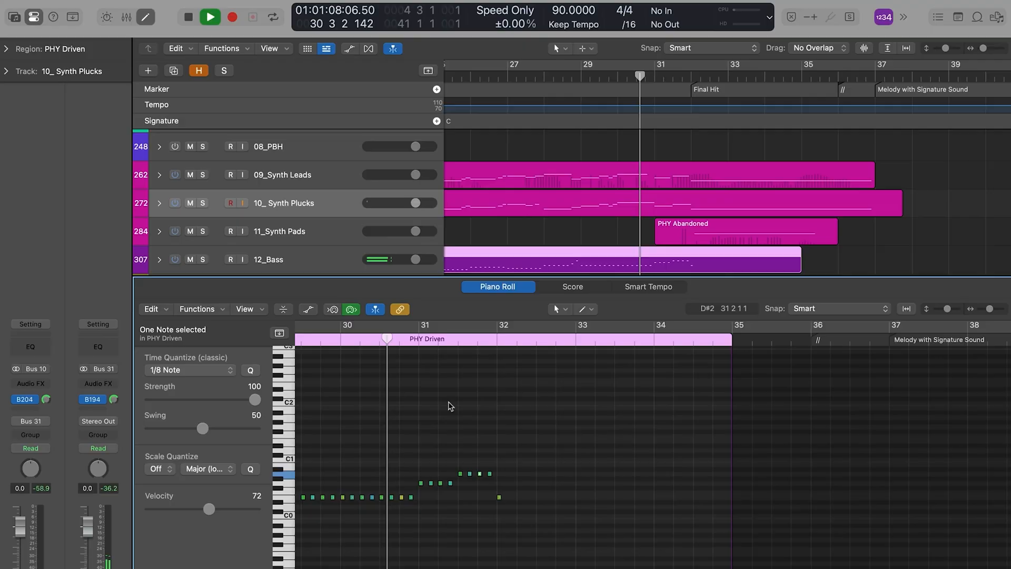
key("p")
scroll(690, 379, "up", 1)
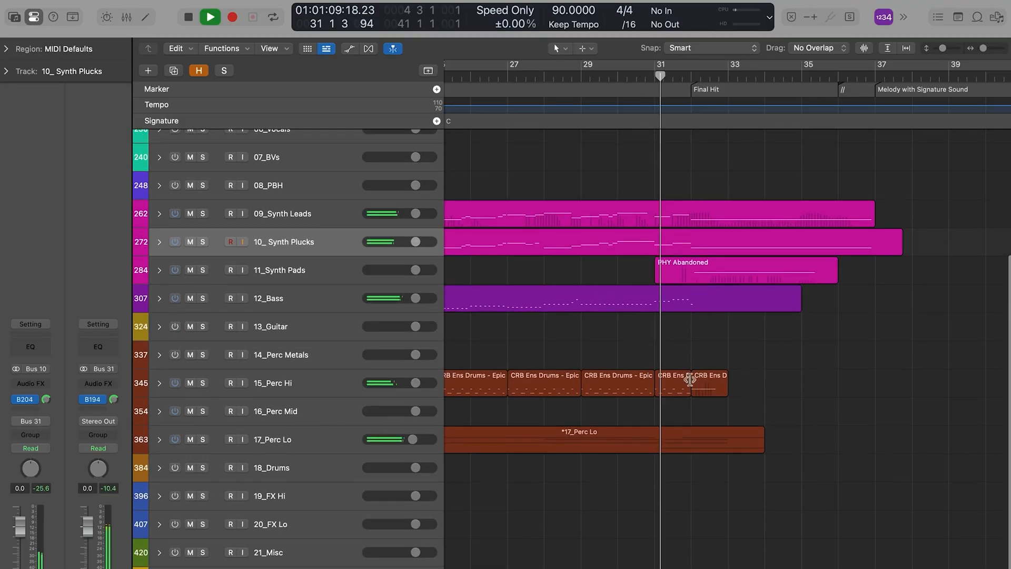
scroll(690, 379, "up", 3)
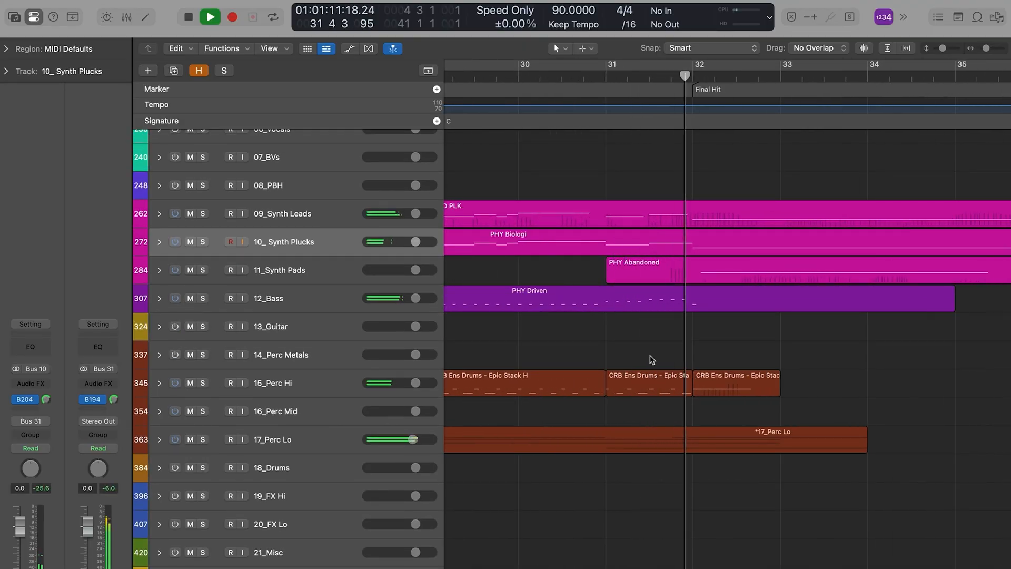
scroll(674, 323, "up", 5)
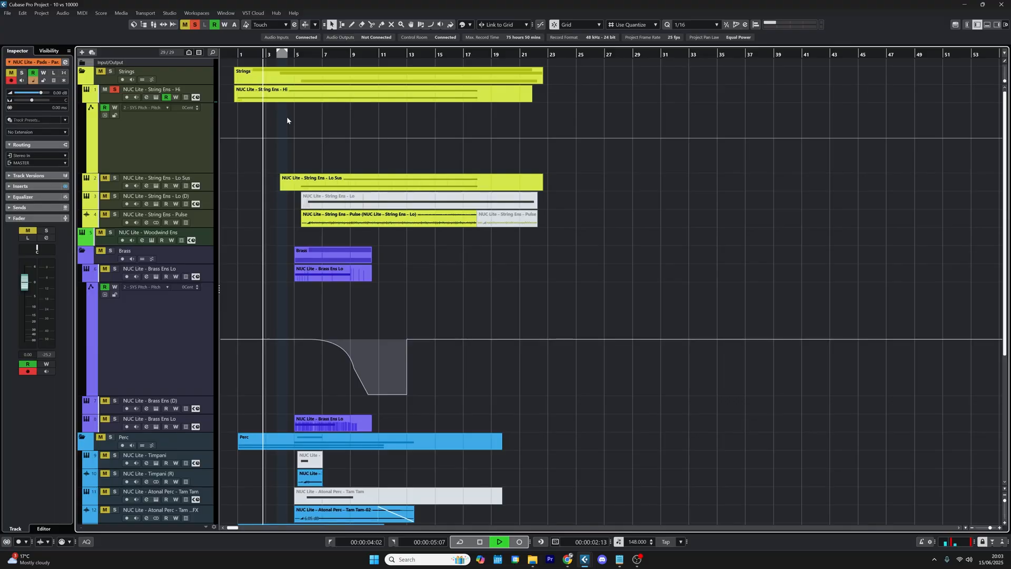
Step: Switch to the Cubase project, select the String Ens - Lo (D) track and play the soloed String Ens - Pulse from about bar 6
left_click(318, 55)
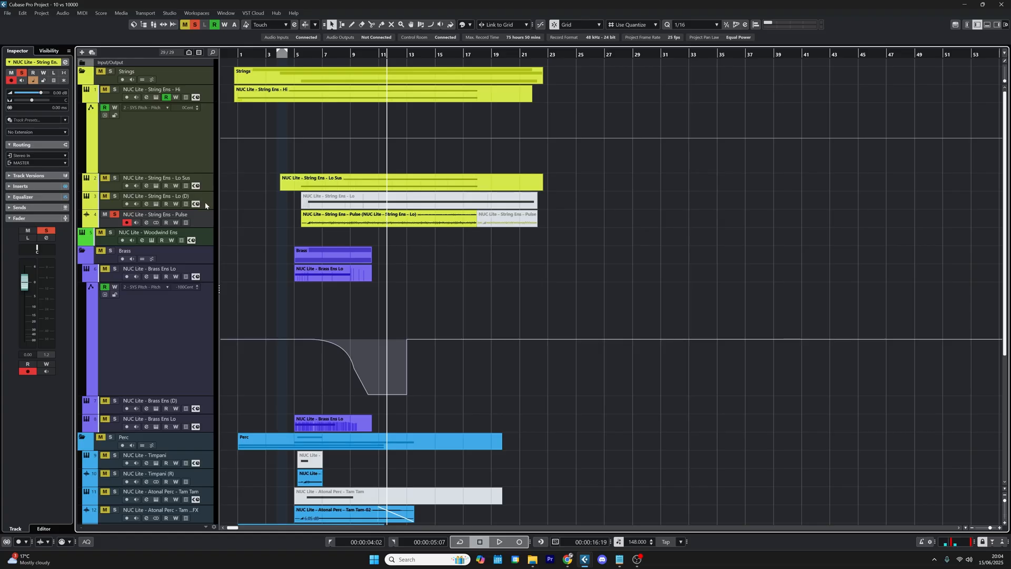
left_click(96, 209)
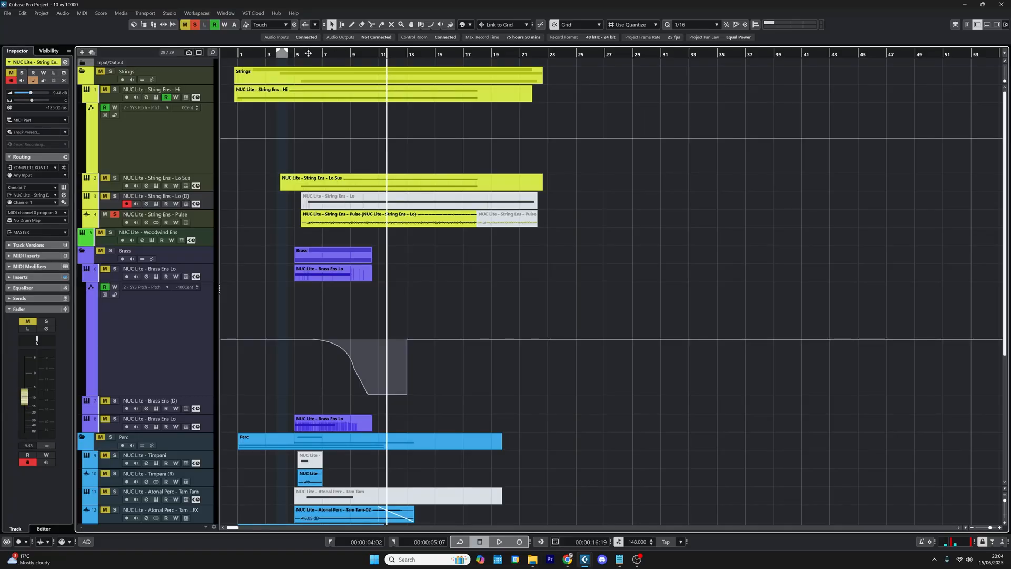
left_click(308, 53)
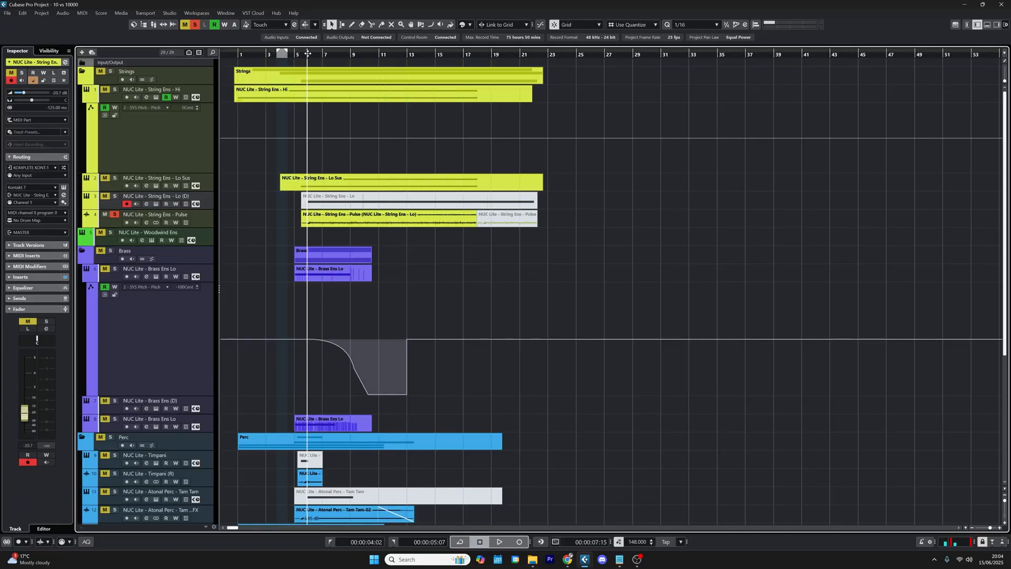
key("space")
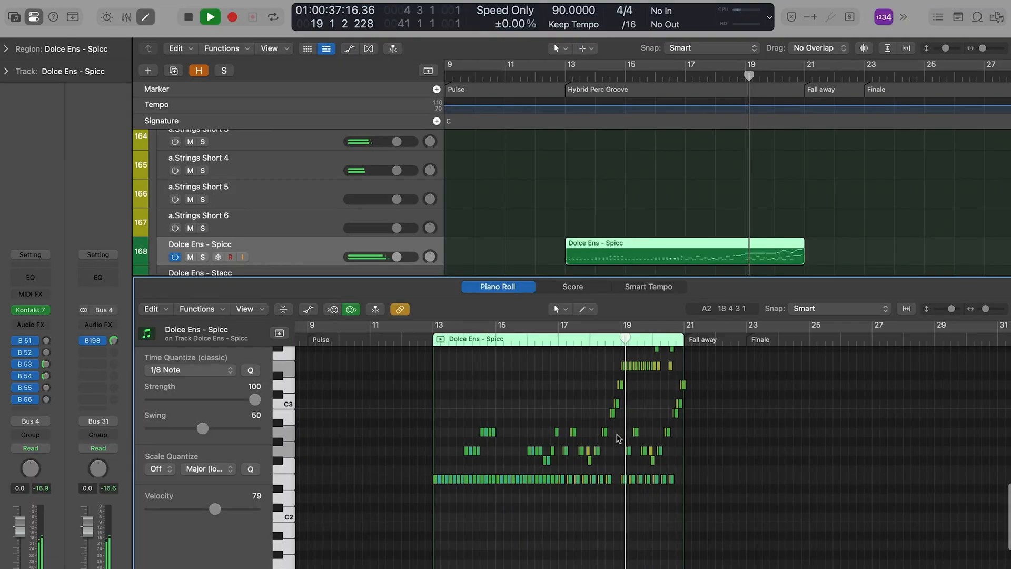
Step: Switch to the Logic Pro project and examine the Dolce Ens - Spicc notes and their velocities during playback
scroll(607, 396, "up", 5)
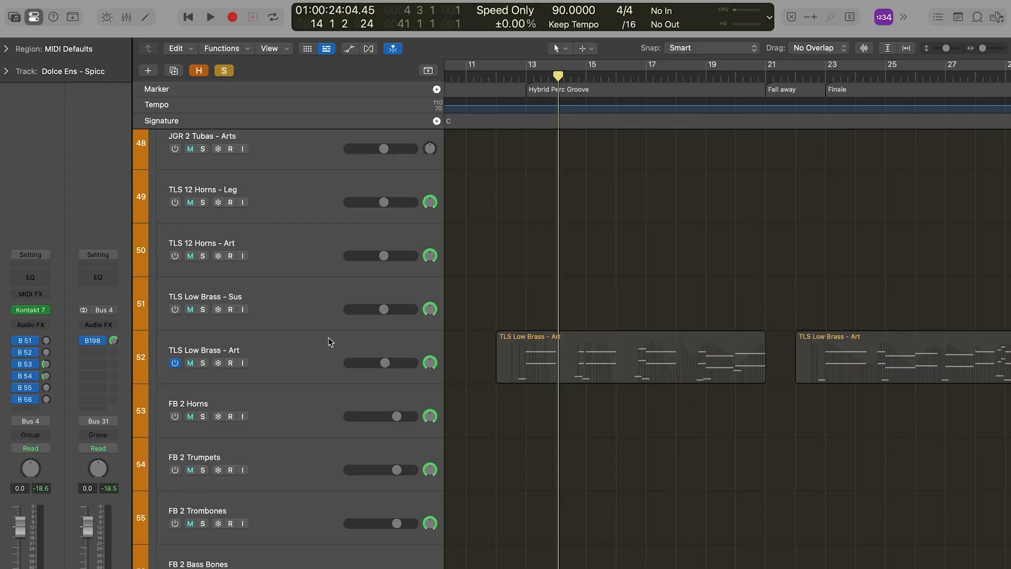
left_click(327, 343)
scroll(373, 263, "down", 10)
scroll(373, 264, "up", 7)
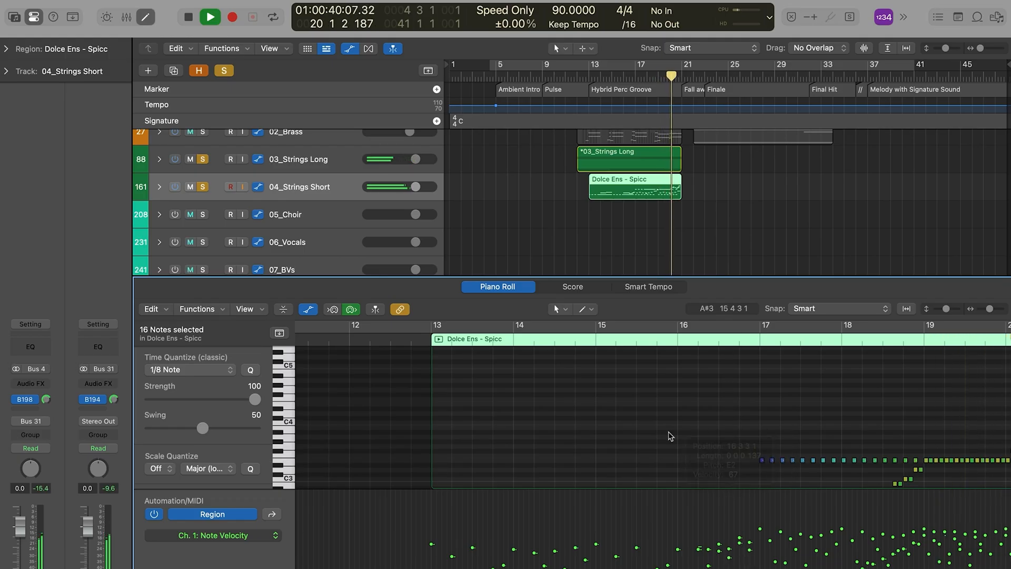
key("a")
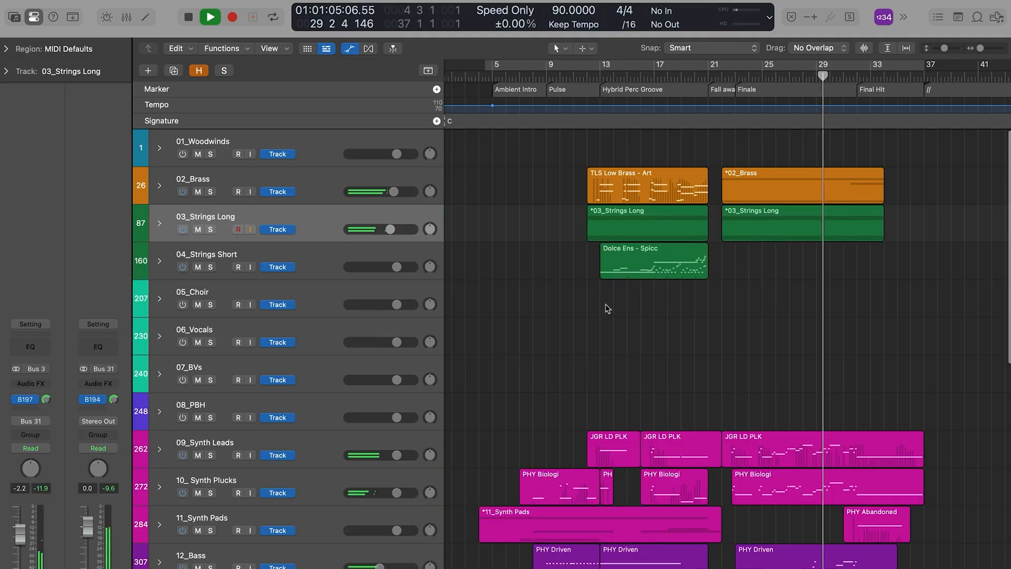
scroll(605, 300, "down", 2)
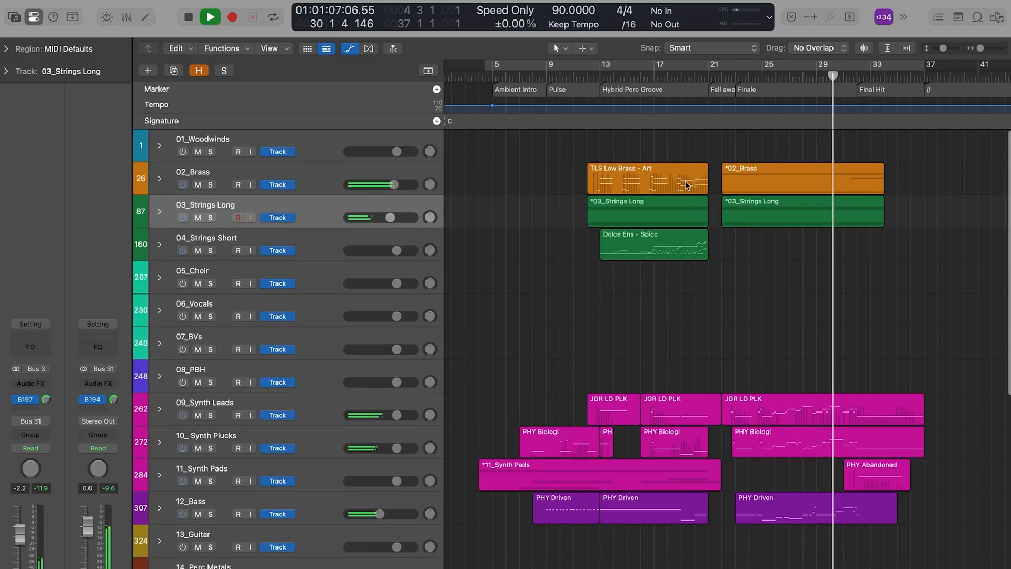
scroll(765, 280, "down", 5)
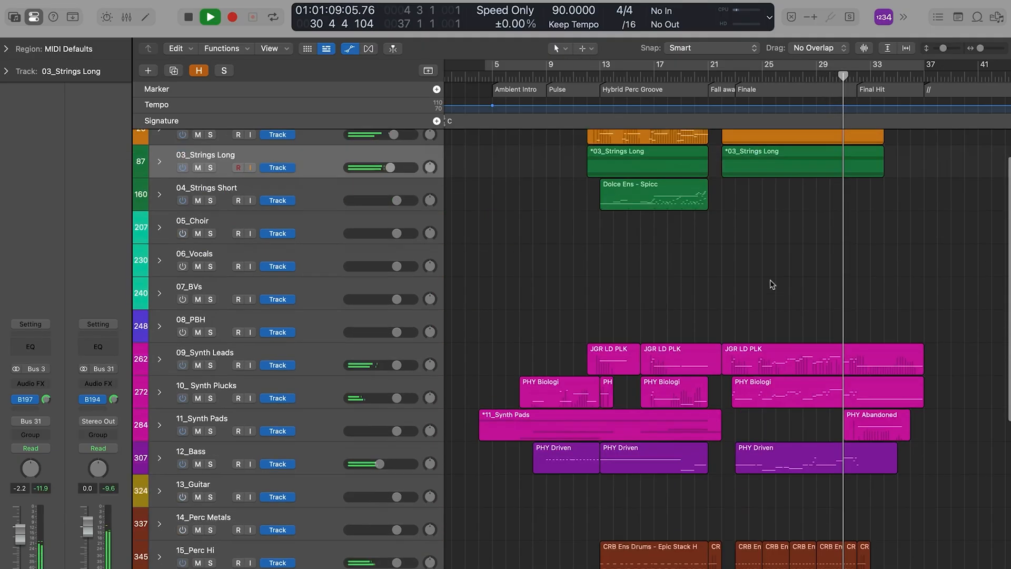
scroll(613, 189, "up", 3)
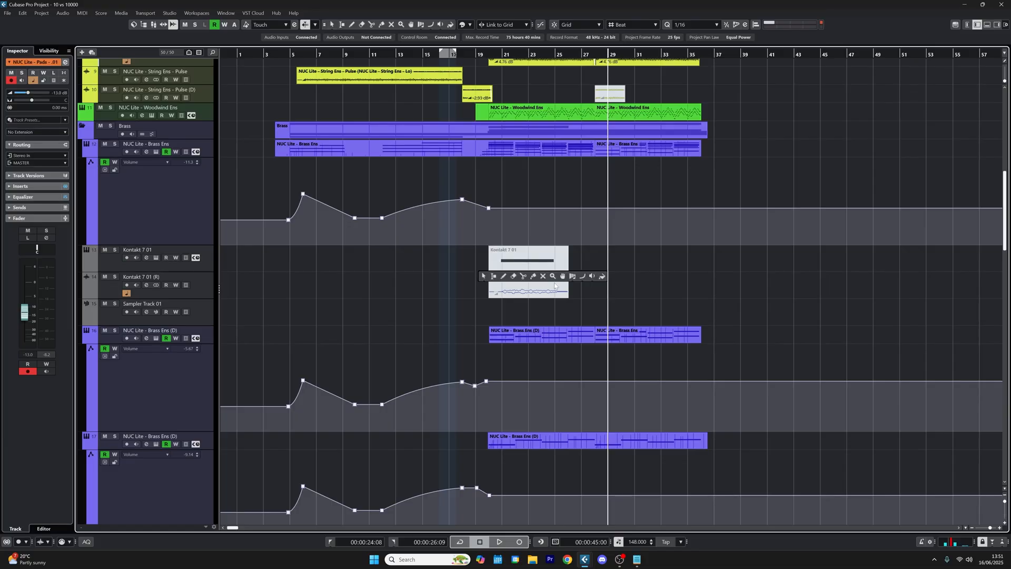
Step: In the Cubase project, unmute the Kontakt 7 01 part and check its Nucleus Brass - Full Ens instrument
left_click(453, 266)
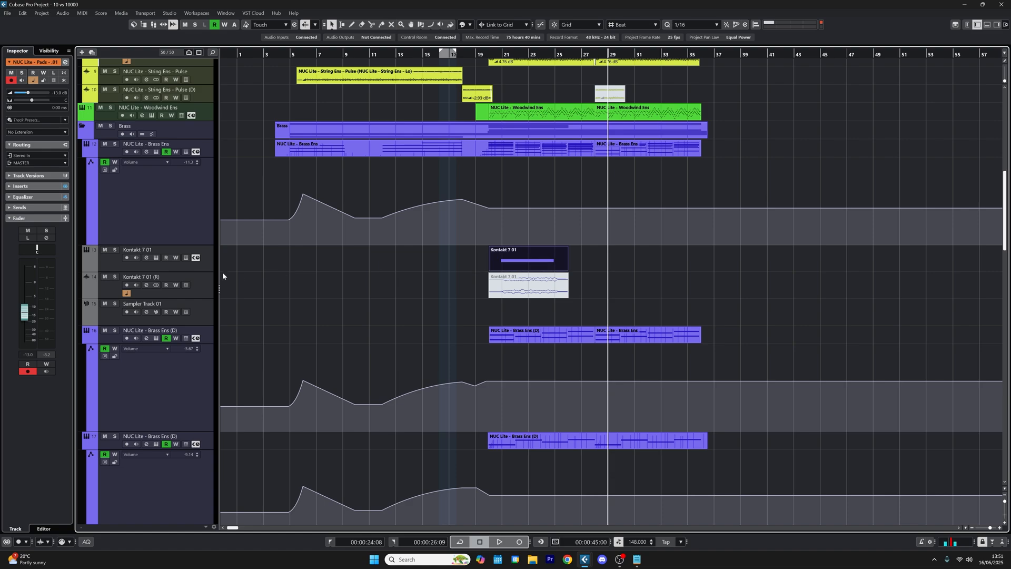
left_click(191, 268)
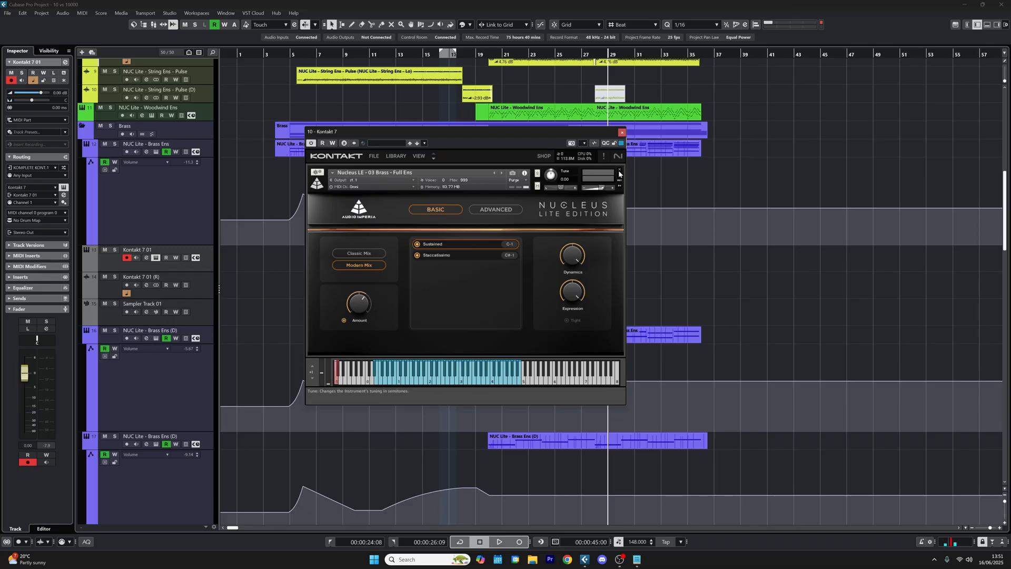
left_click(621, 132)
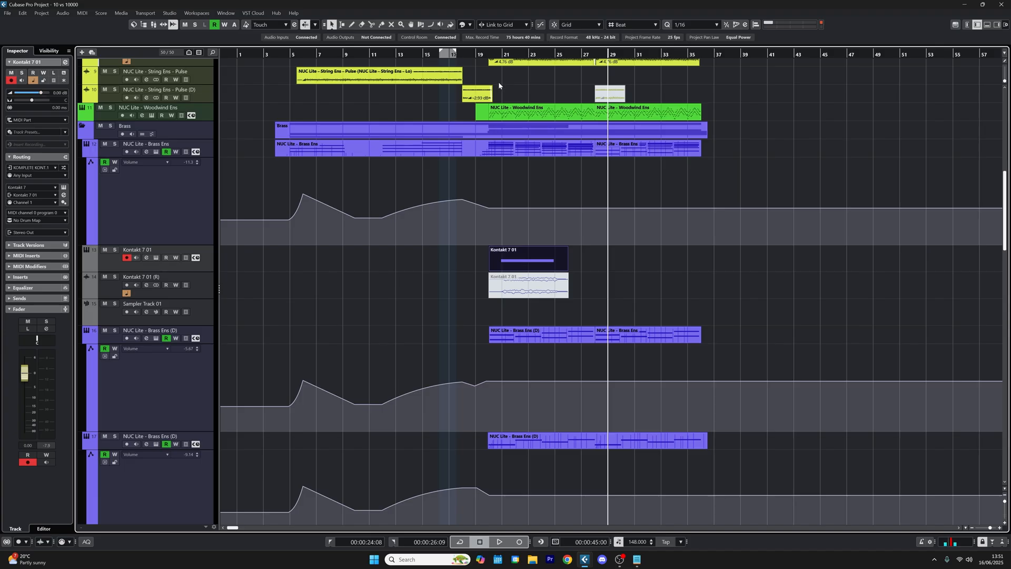
Step: Solo the Kontakt 7 01 track, audition its sustained brass note from about bar 20, and release the solo
left_click(497, 54)
left_click(115, 250)
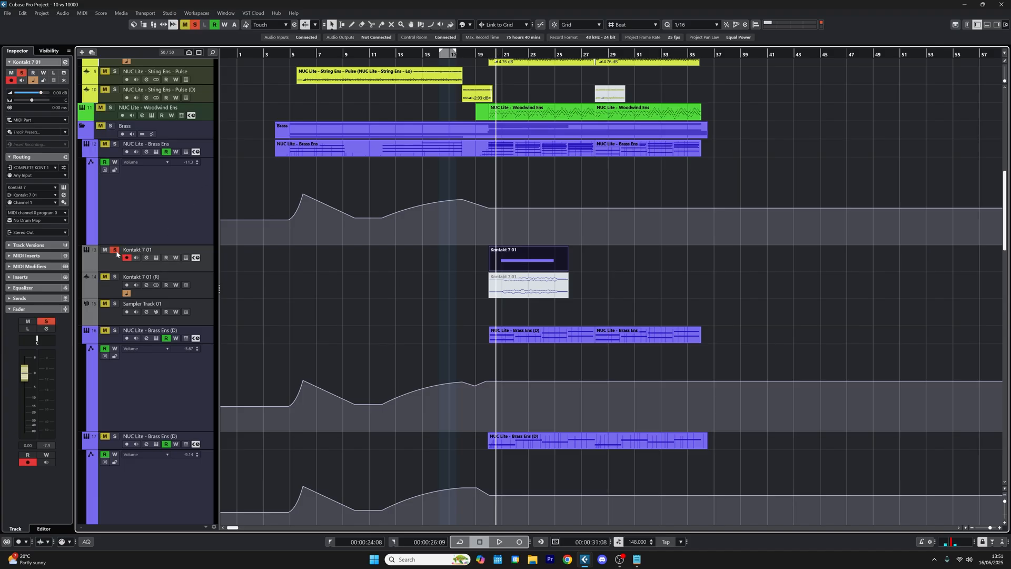
key("space")
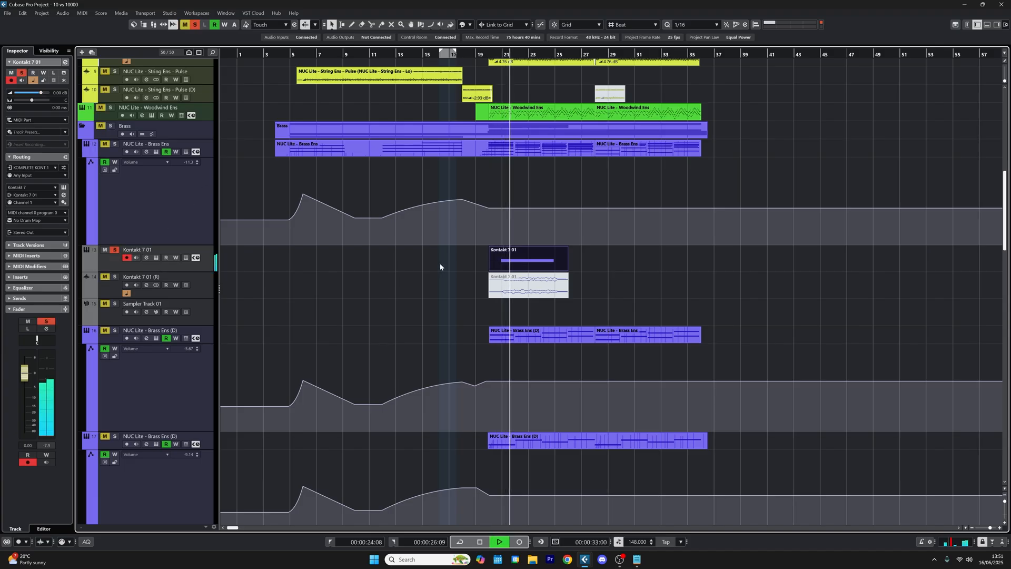
key("space")
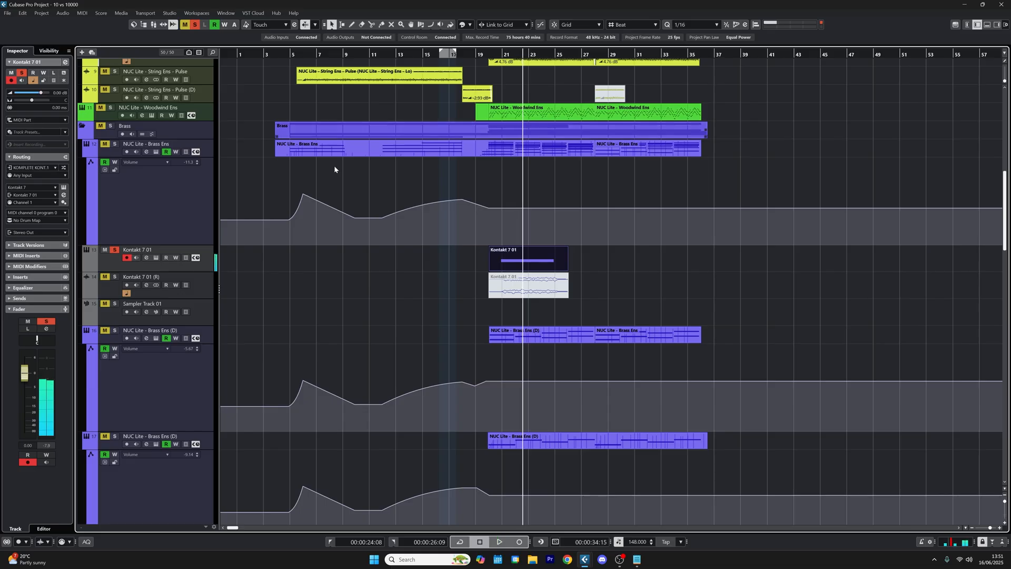
left_click(110, 252)
Step: Mute the Kontakt 7 01 MIDI part and unmute the rendered audio event on Kontakt 7 01 (R)
right_click(475, 264)
left_click(533, 265)
left_click(529, 263)
left_click(524, 284)
key("1")
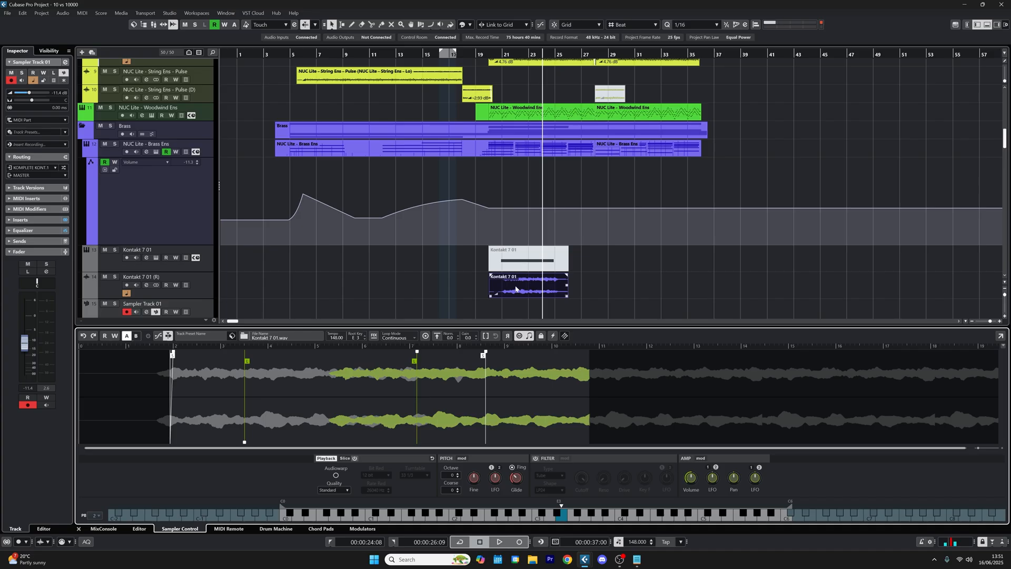
Step: Toggle the mute on the Kontakt 7 01 (R) audio event and return to the Object Selection tool
right_click(420, 265)
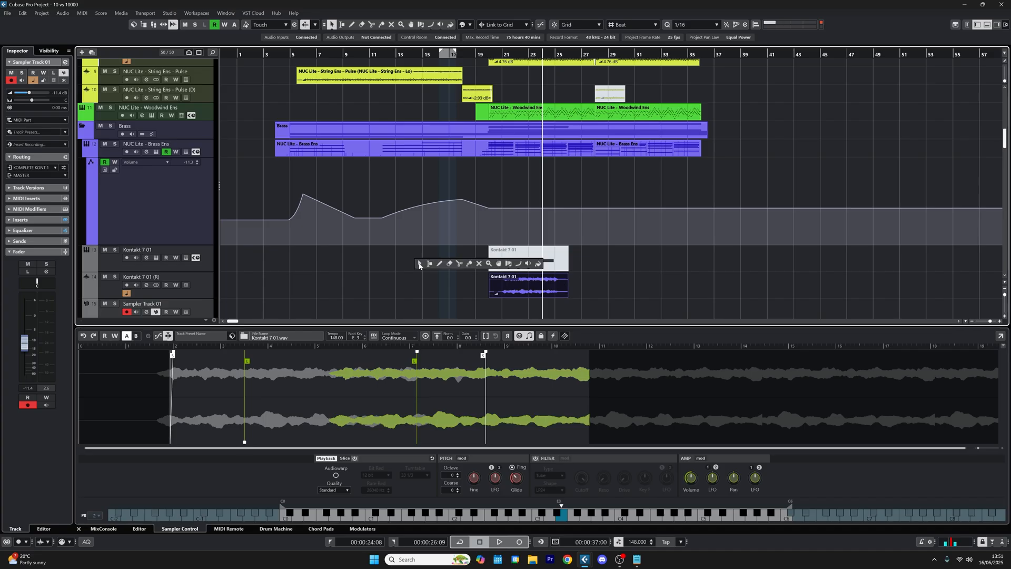
left_click(482, 263)
left_click(526, 284)
right_click(642, 265)
left_click(642, 264)
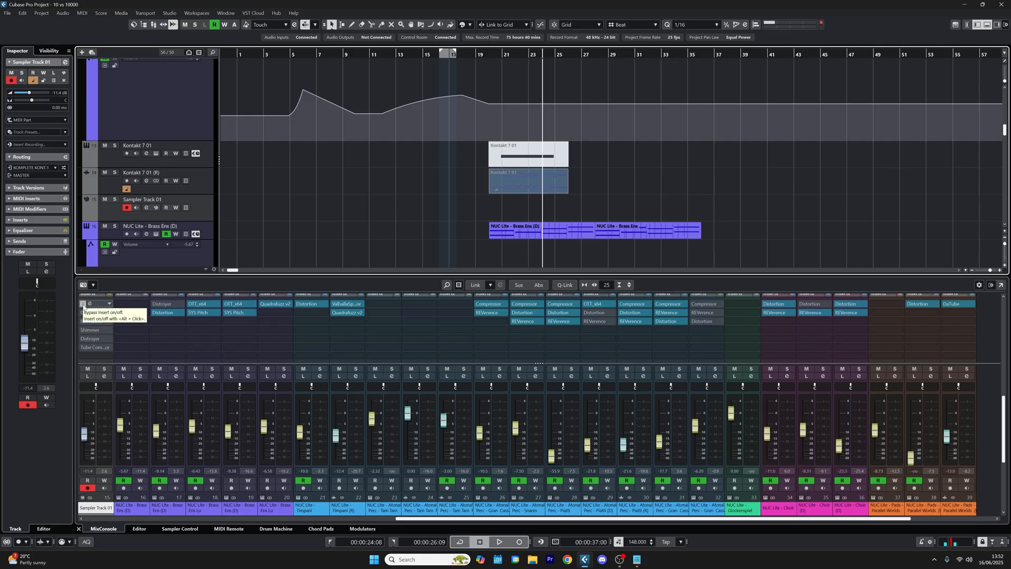
Step: Review the insert effects of Sampler Track 01, closing Shimmer and opening the REVelation reverb
left_click(83, 305)
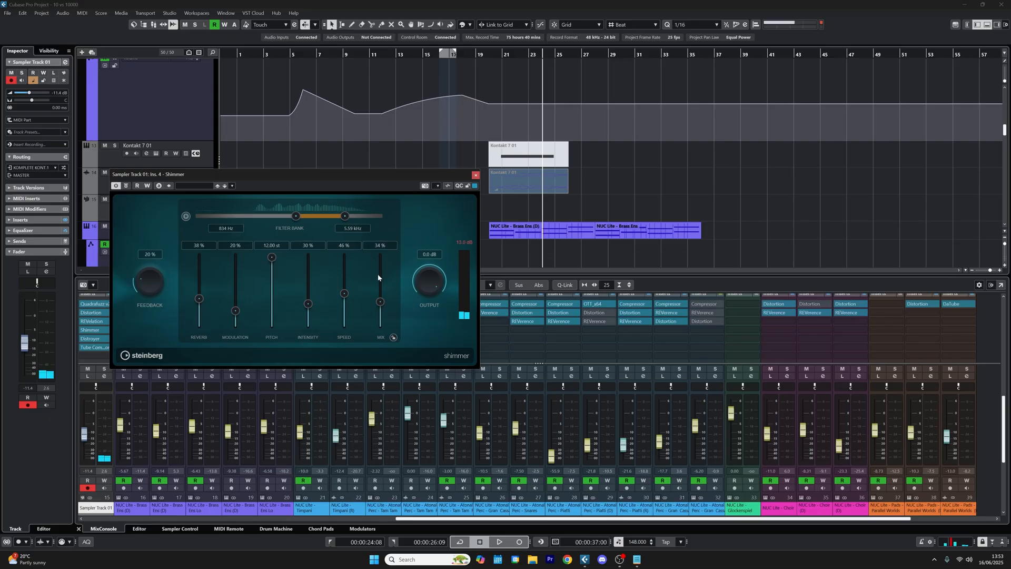
left_click(476, 175)
left_click(88, 323)
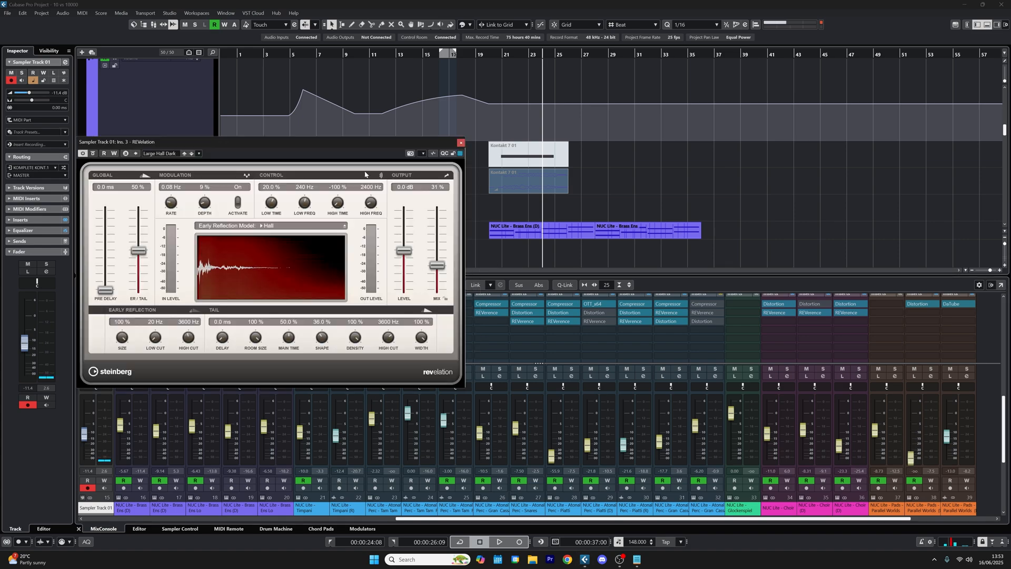
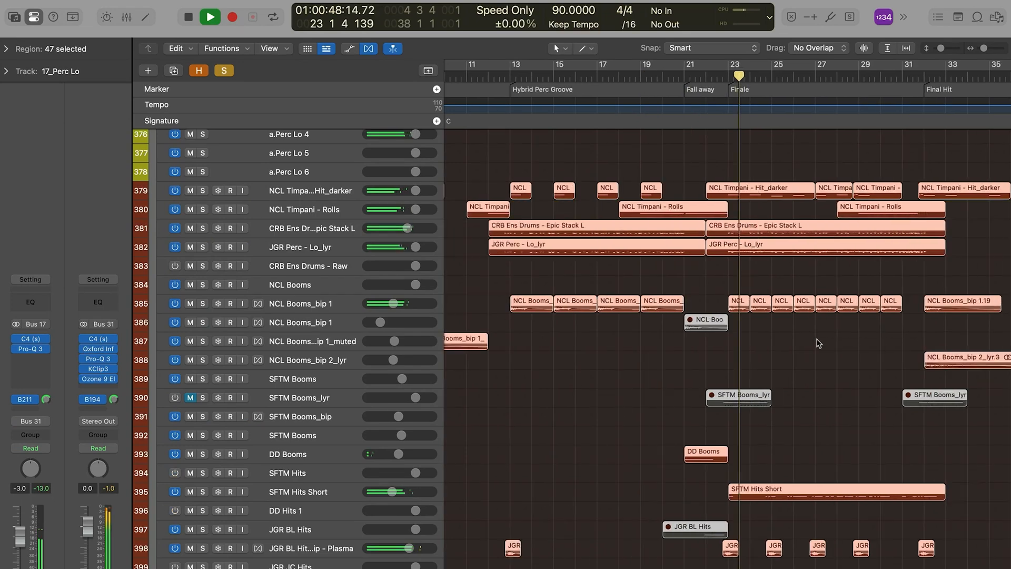
Step: Release the percussion stack solos, look through the 17_Perc Lo tracks, and solo the SFTM Hits Short track
scroll(630, 316, "up", 10)
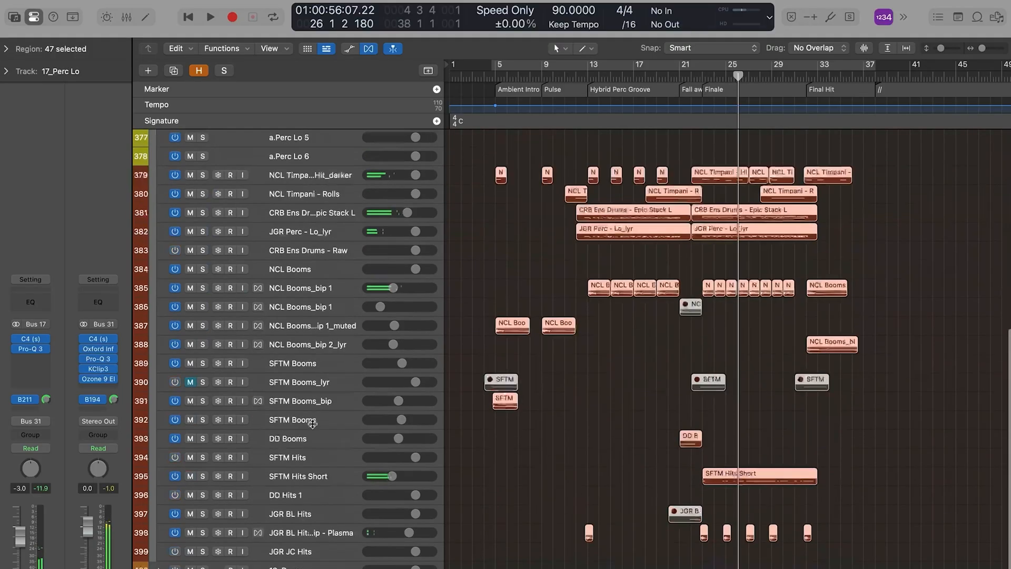
scroll(288, 422, "down", 3)
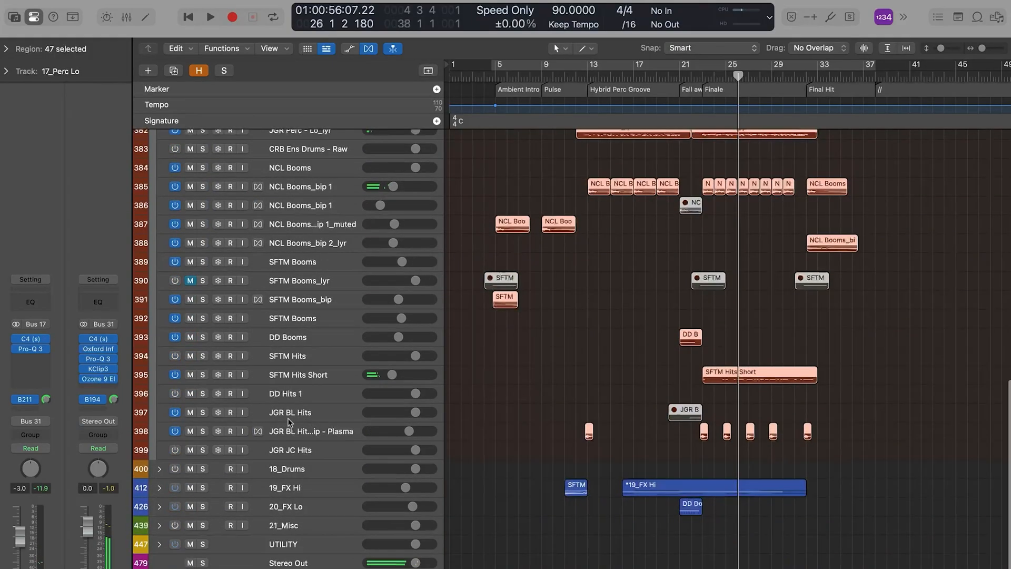
left_click(323, 375)
key("s")
key("z")
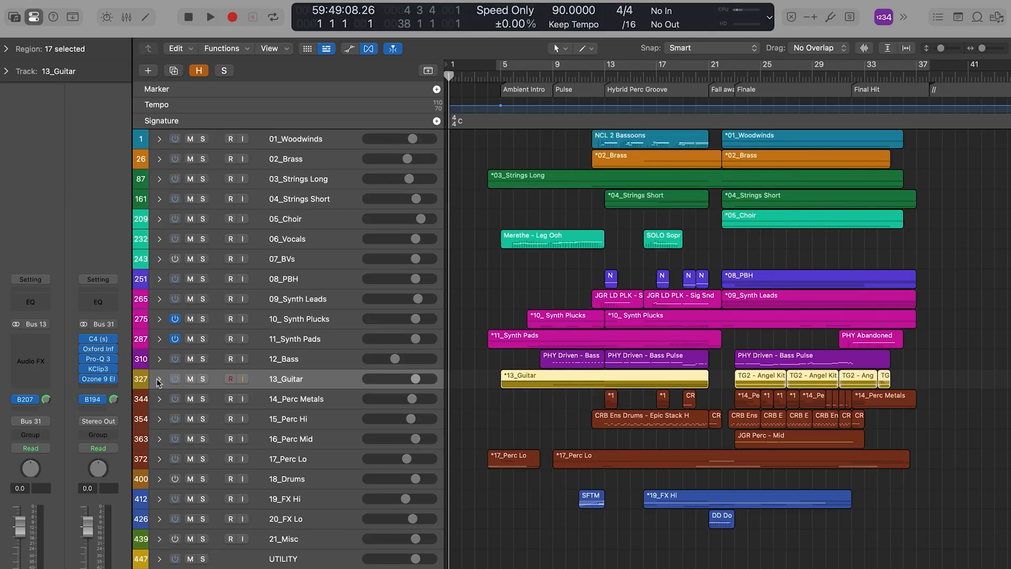
Step: Examine the tracks and regions inside the 13_Guitar stack, including TG2 - Angel Kits_bip, and collapse the stack
left_click(157, 378)
key("s")
key("z")
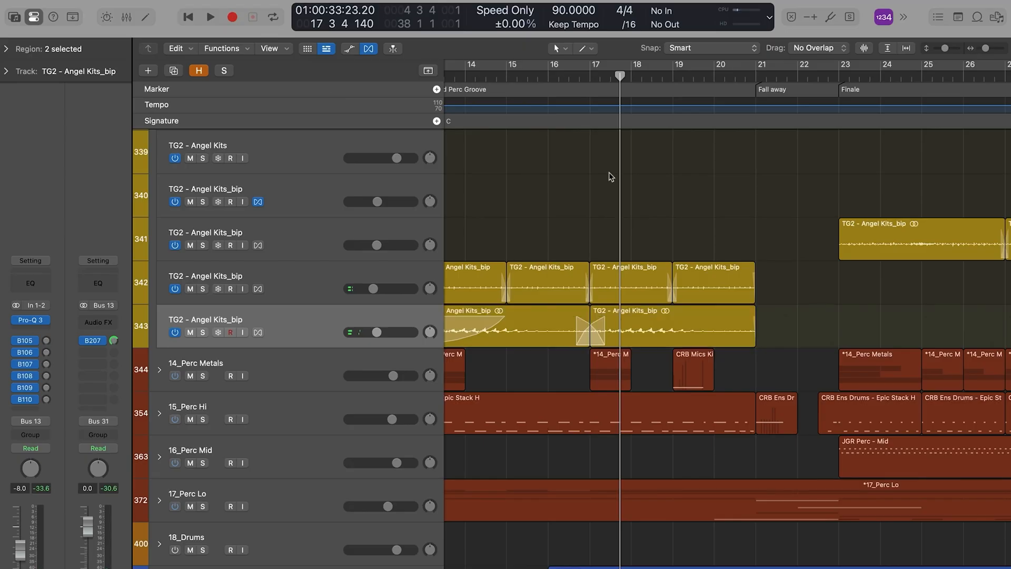
left_click(609, 177)
scroll(599, 190, "down", 5)
scroll(584, 195, "up", 6)
scroll(585, 195, "down", 6)
scroll(585, 194, "up", 6)
scroll(585, 195, "up", 7)
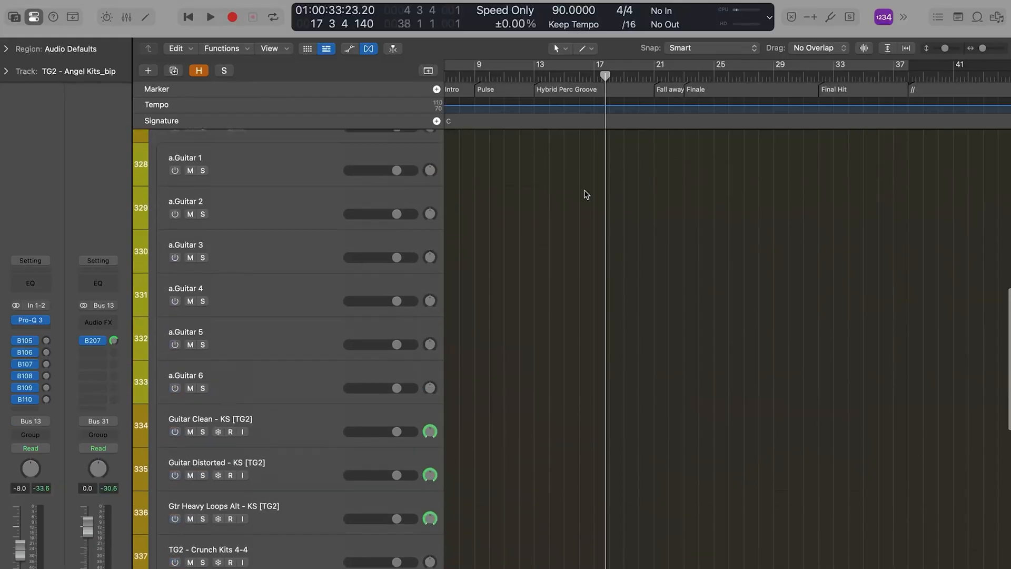
left_click(158, 258)
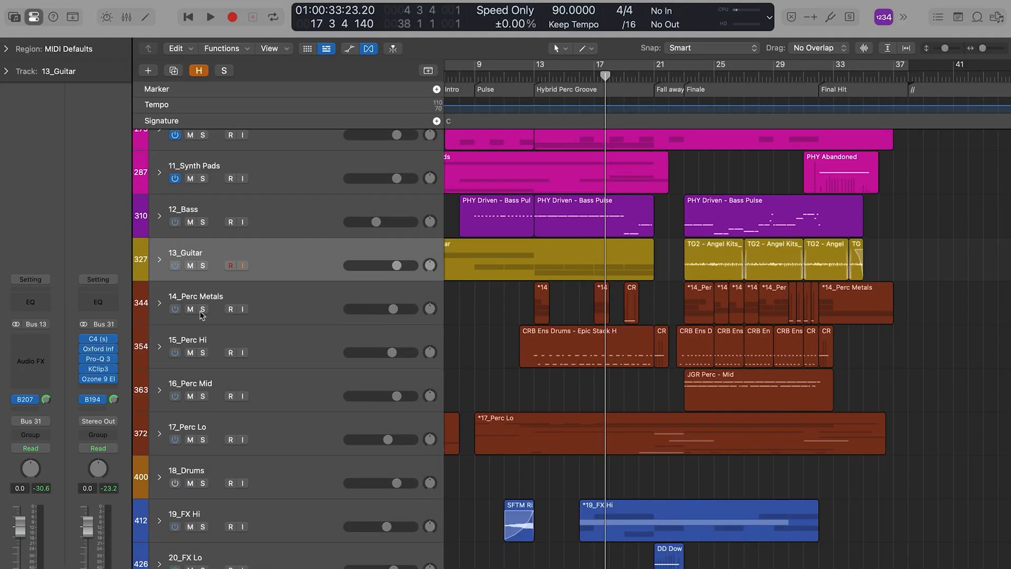
Step: Solo the stacks 14_Perc Metals through 17_Perc Lo, play from the Hybrid Perc Groove marker, and add 13_Guitar to the solo
left_click_drag(203, 309, 207, 436)
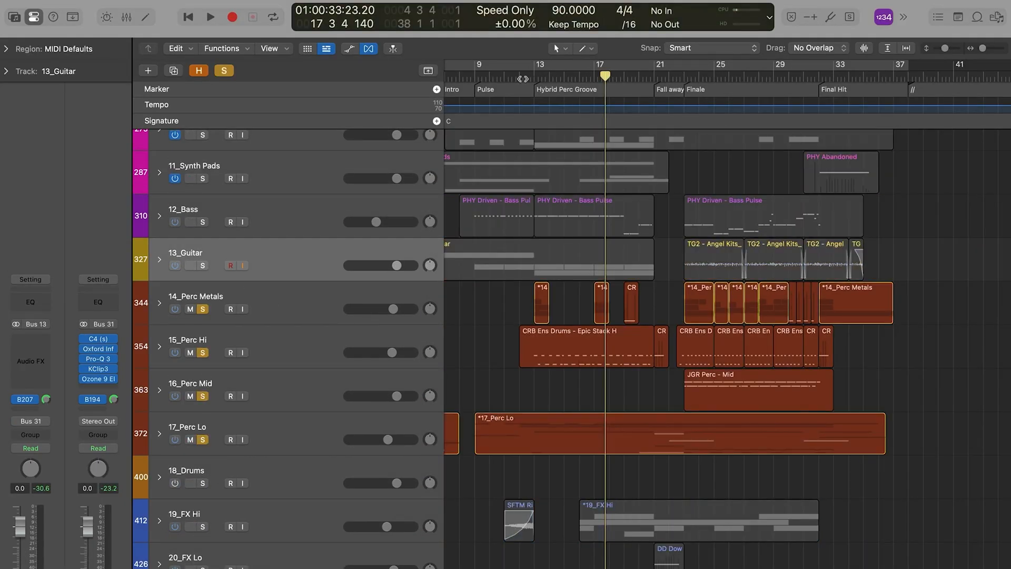
left_click(321, 251)
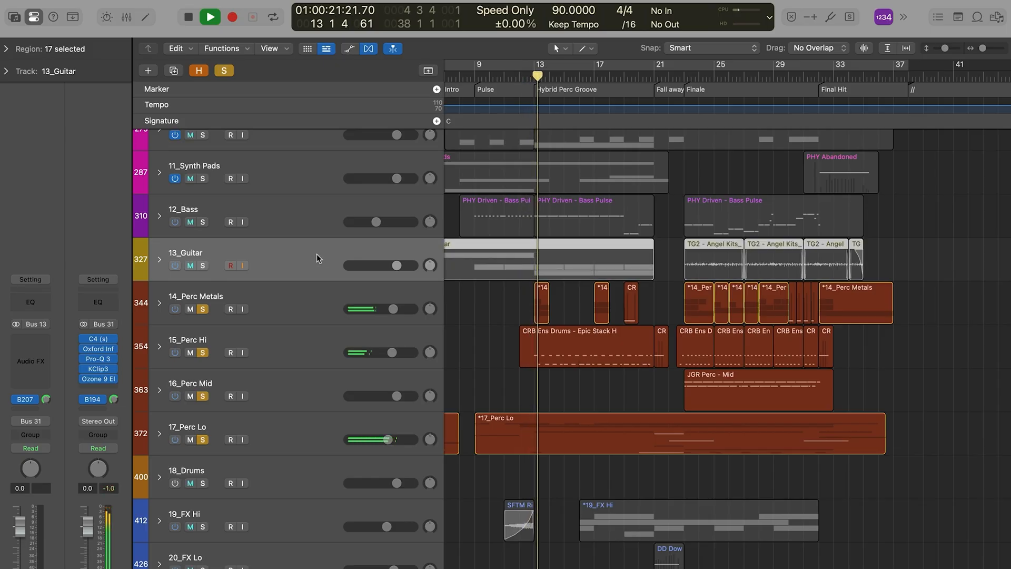
key("s")
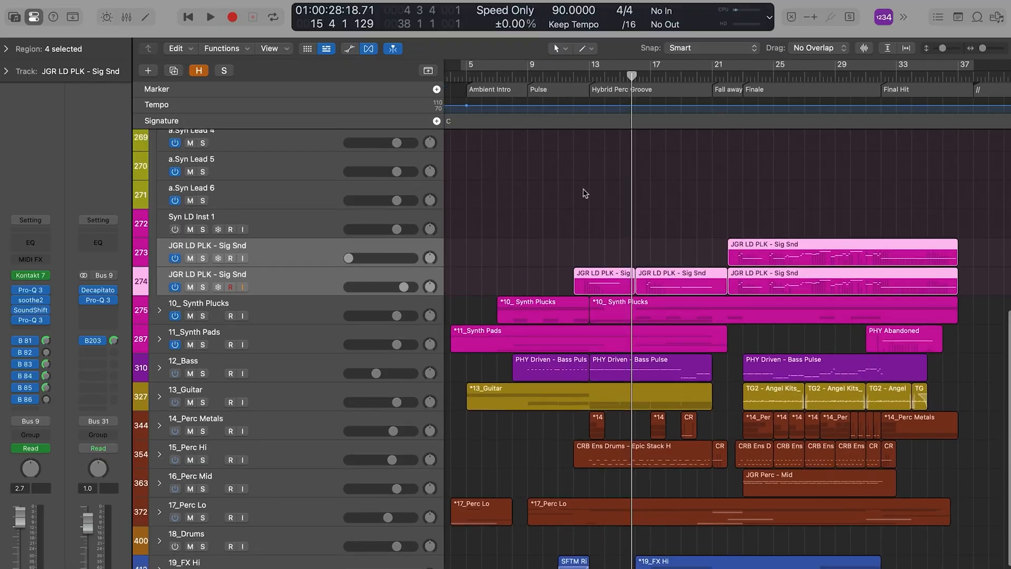
Step: Solo the 09_Synth Leads stack and bring its JGR LD PLK - Sig Snd regions into view
scroll(260, 152, "up", 5)
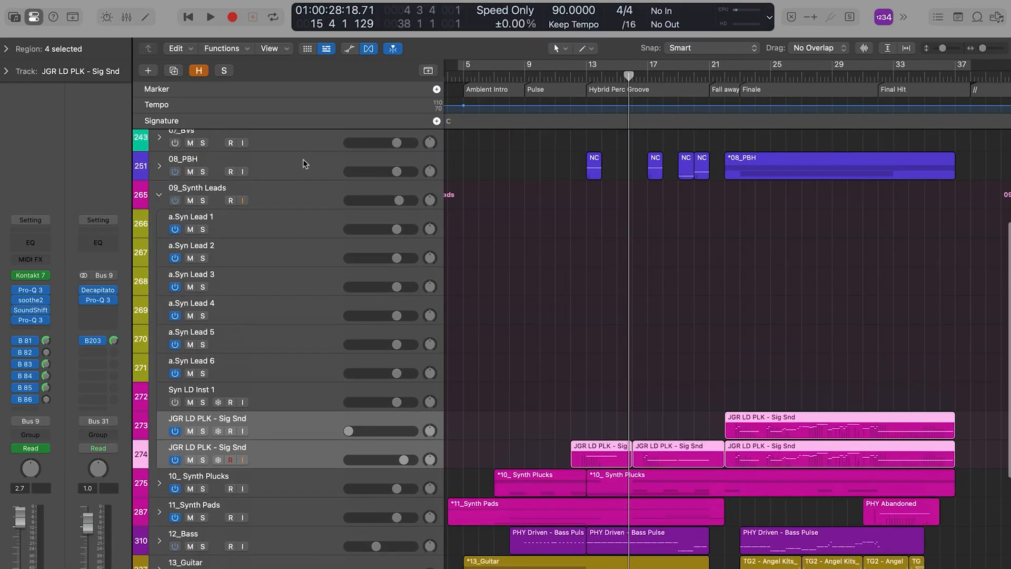
left_click(308, 205)
key("s")
scroll(756, 264, "down", 4)
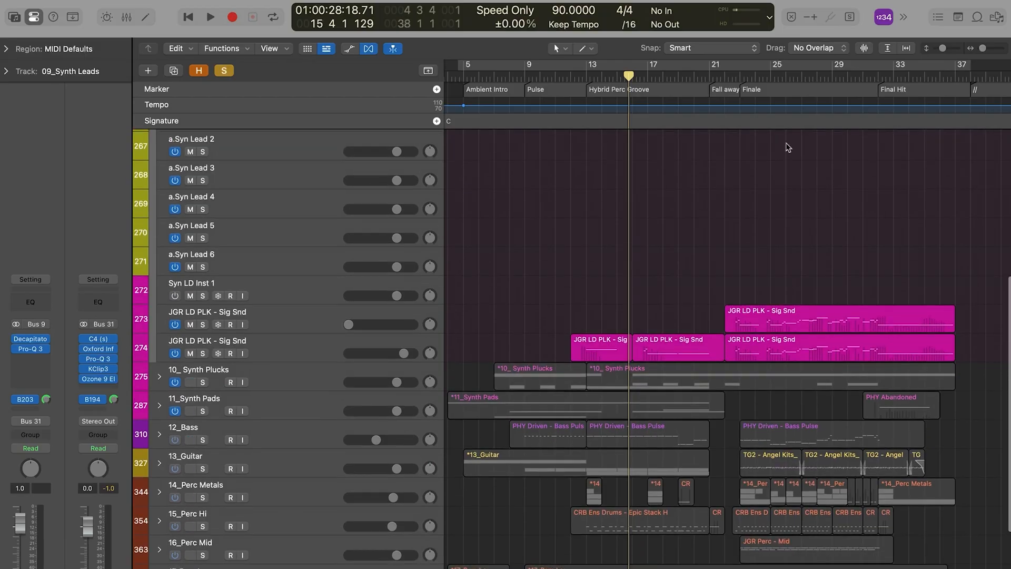
Step: Inspect the Kontakt 7 instrument on the lower JGR LD PLK - Sig Snd track during playback and close its window
right_click(283, 335)
left_click(260, 337)
left_click(31, 276)
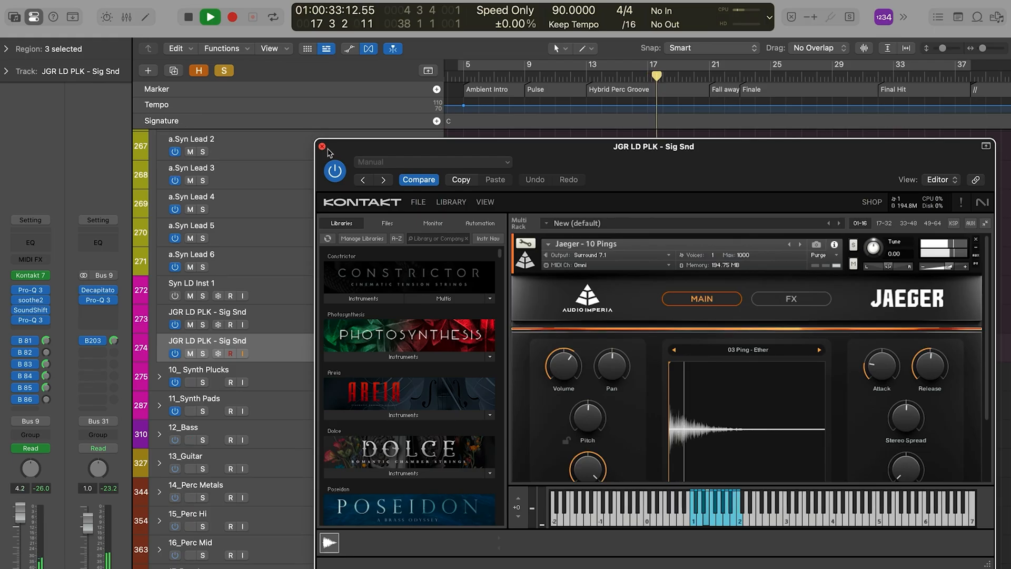
left_click(323, 147)
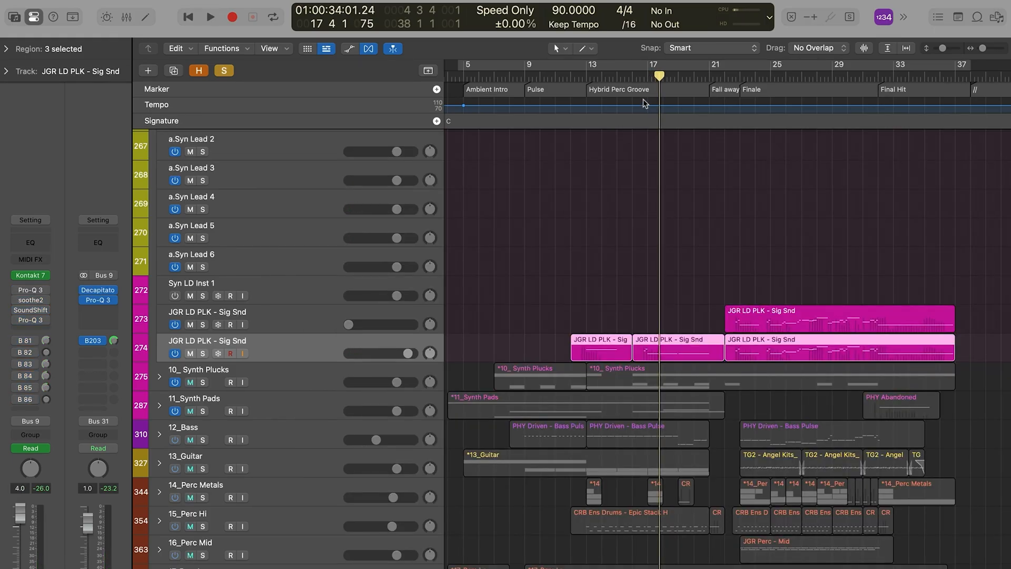
key("super+Right")
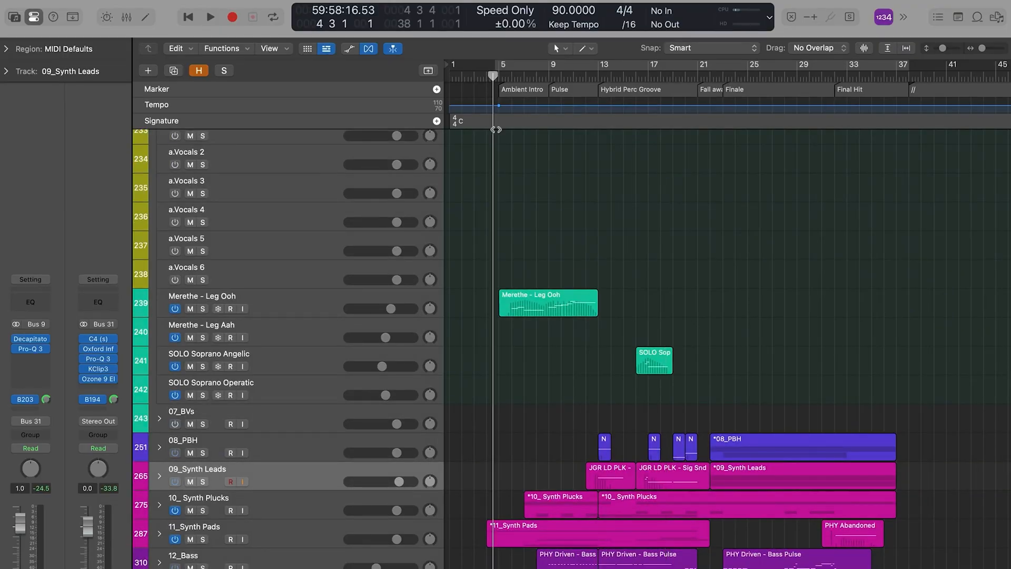
Step: Audition the soloed Merethe - Leg Ooh vocal while viewing its Kontakt 7 instrument, and close the plug-in window
scroll(576, 281, "up", 3)
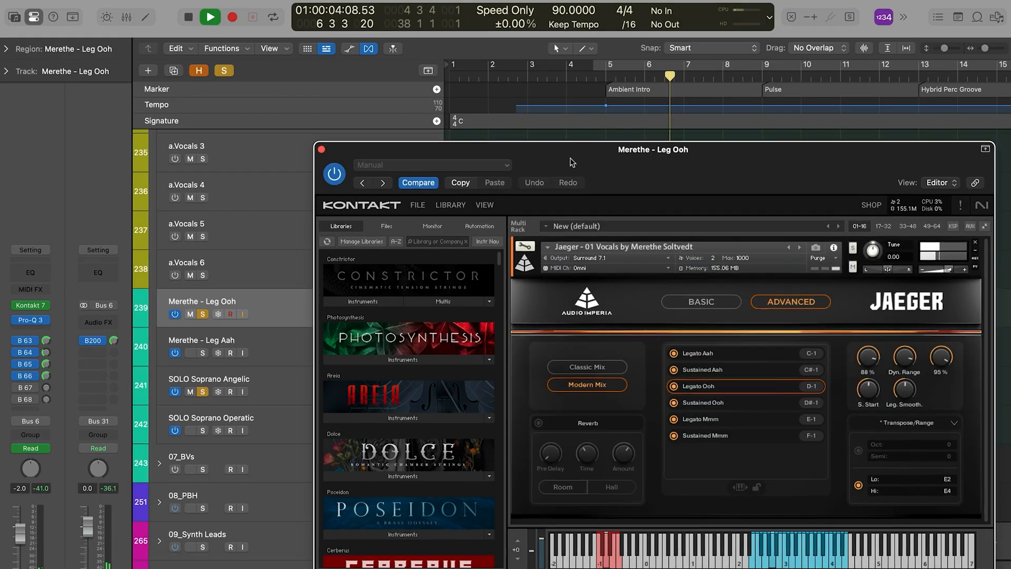
left_click_drag(579, 162, 270, 96)
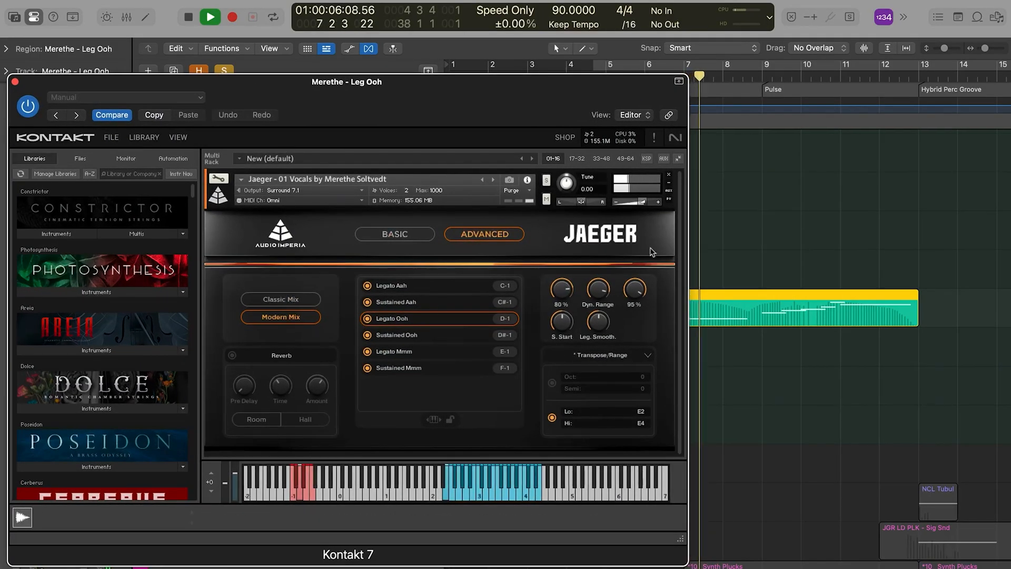
left_click(15, 82)
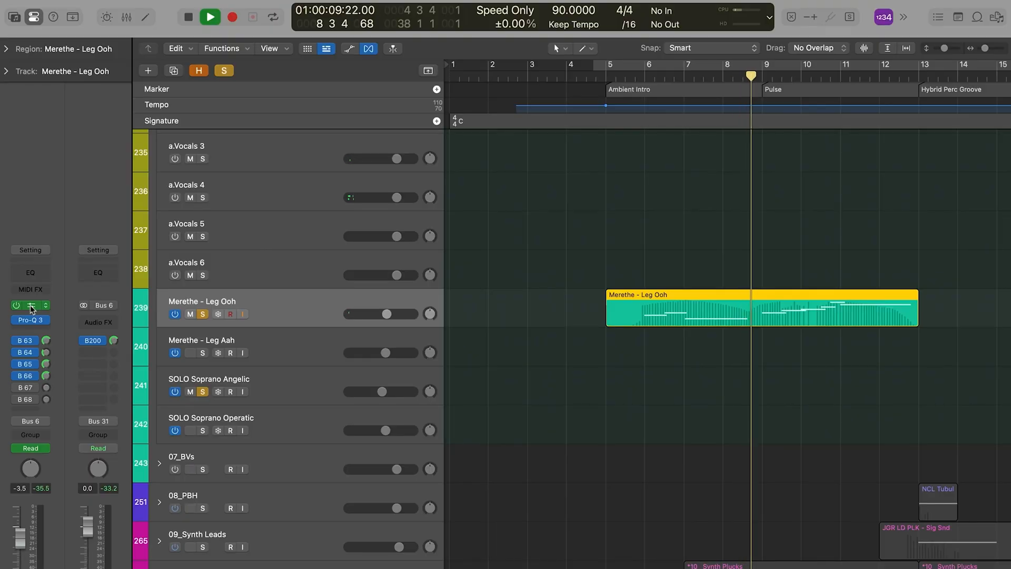
left_click(31, 306)
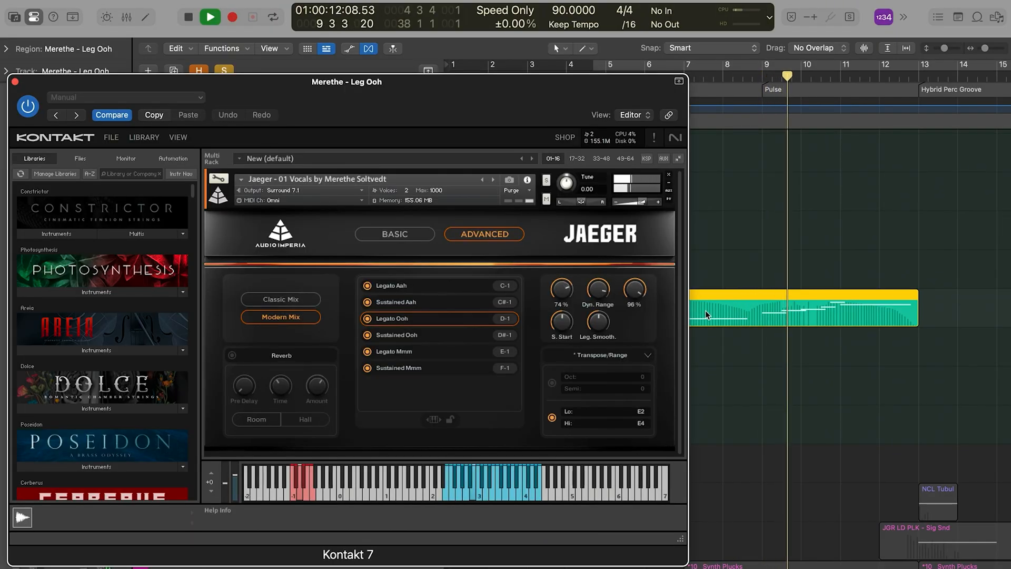
left_click(15, 82)
Step: Audition the SOLO Soprano Angelic region around bar 17 with its Kontakt 7 window moved aside, and close the window
scroll(652, 162, "down", 3)
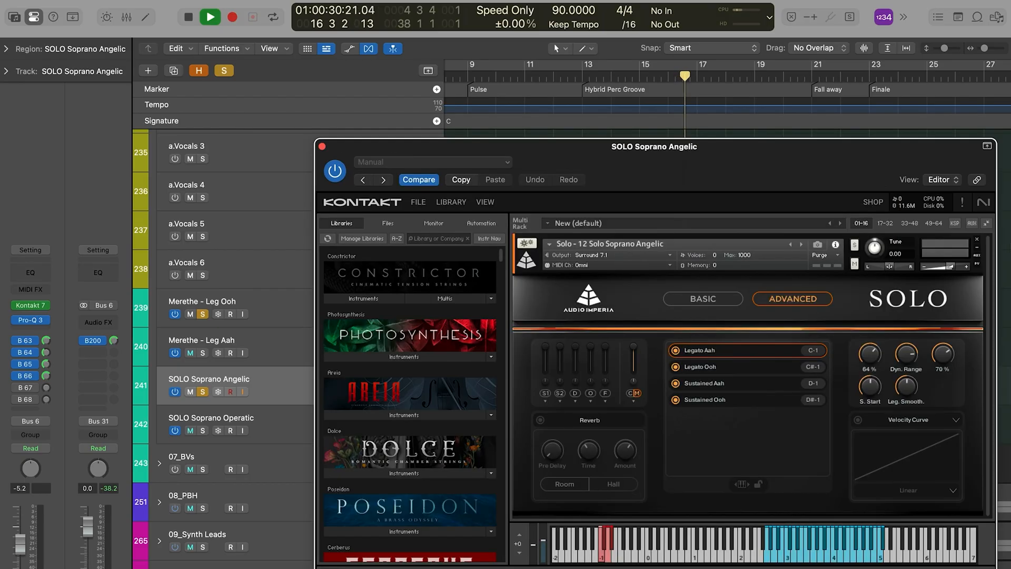
left_click_drag(810, 169, 387, 113)
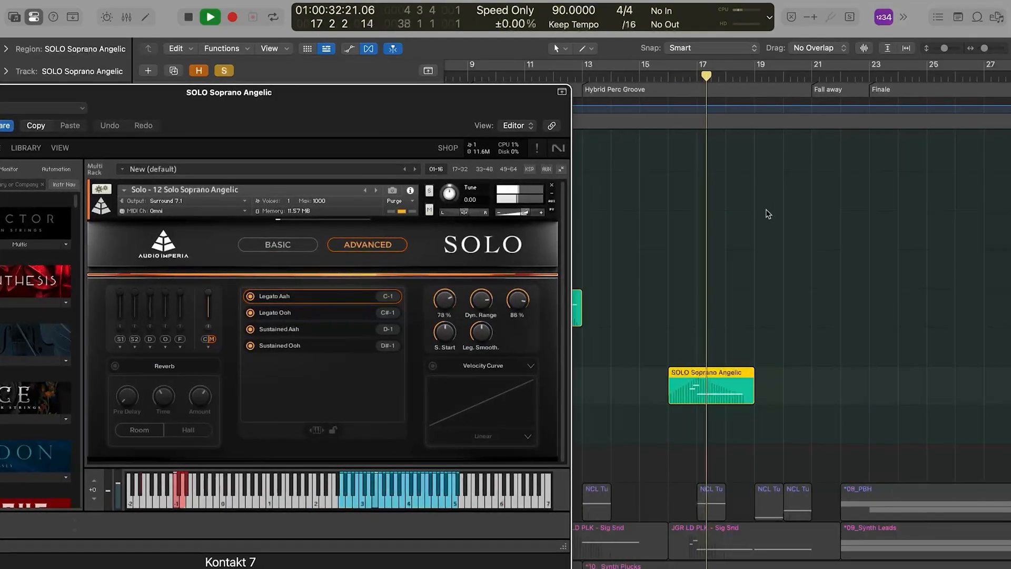
scroll(767, 210, "up", 5)
scroll(767, 211, "left", 3)
left_click_drag(174, 109, 191, 165)
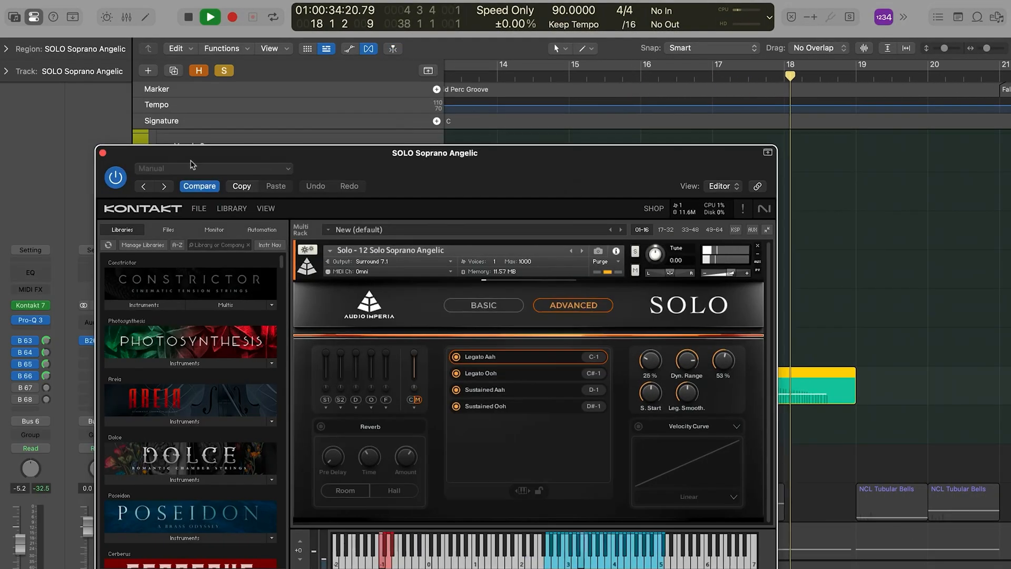
left_click(102, 153)
Step: Clear all solos and play the soprano line within the full arrangement from about bar 16
key("space")
left_click(225, 71)
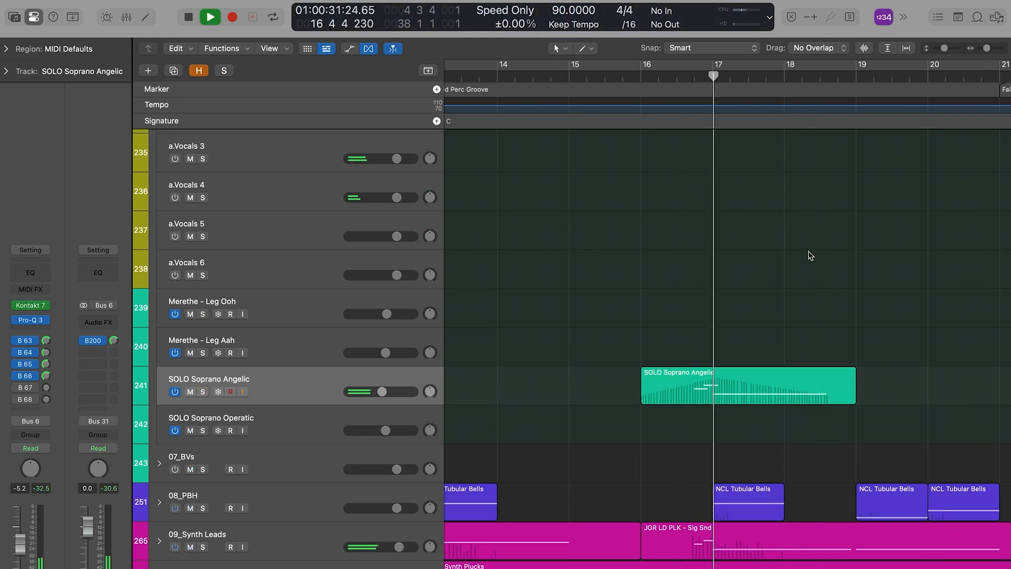
key("super+Left")
key("super+Left")
key("super+Left")
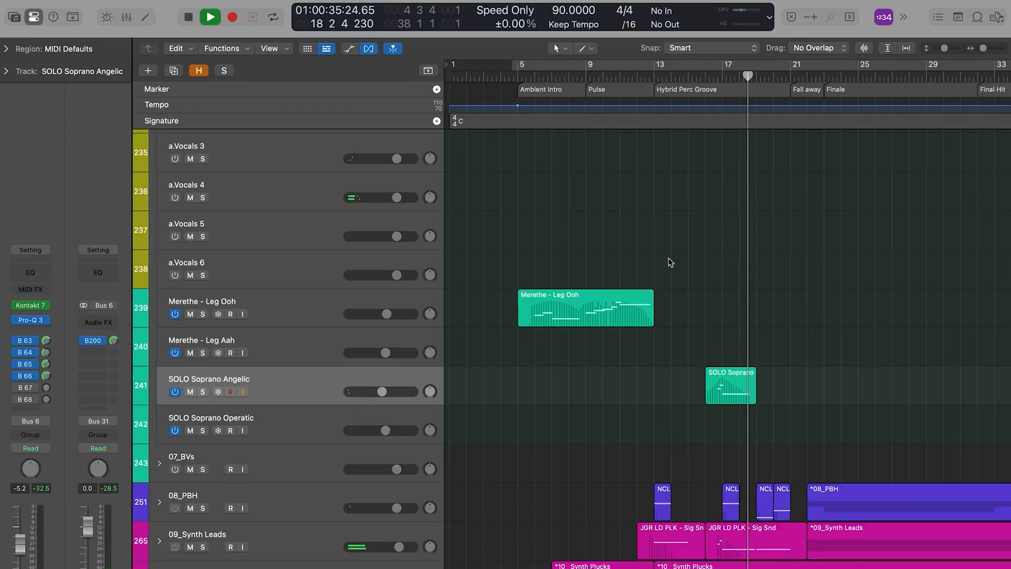
Step: Collapse the 06_Vocals stack and audition the soloed 04_Strings Short stack, examining its AREIA and Dolce regions
scroll(321, 247, "up", 5)
left_click(159, 219)
scroll(564, 216, "up", 3)
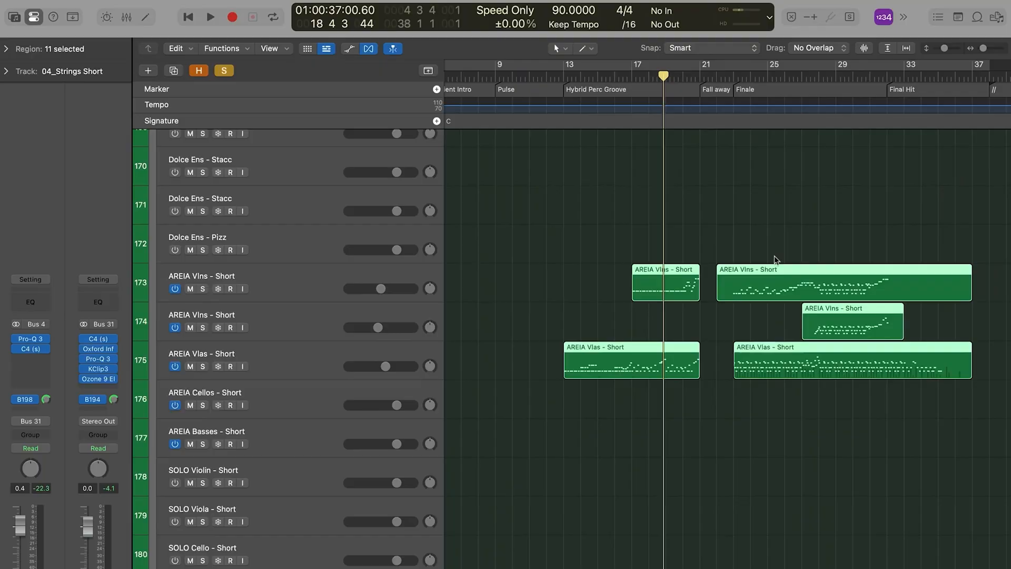
scroll(774, 261, "down", 4)
scroll(775, 258, "up", 2)
scroll(775, 258, "down", 3)
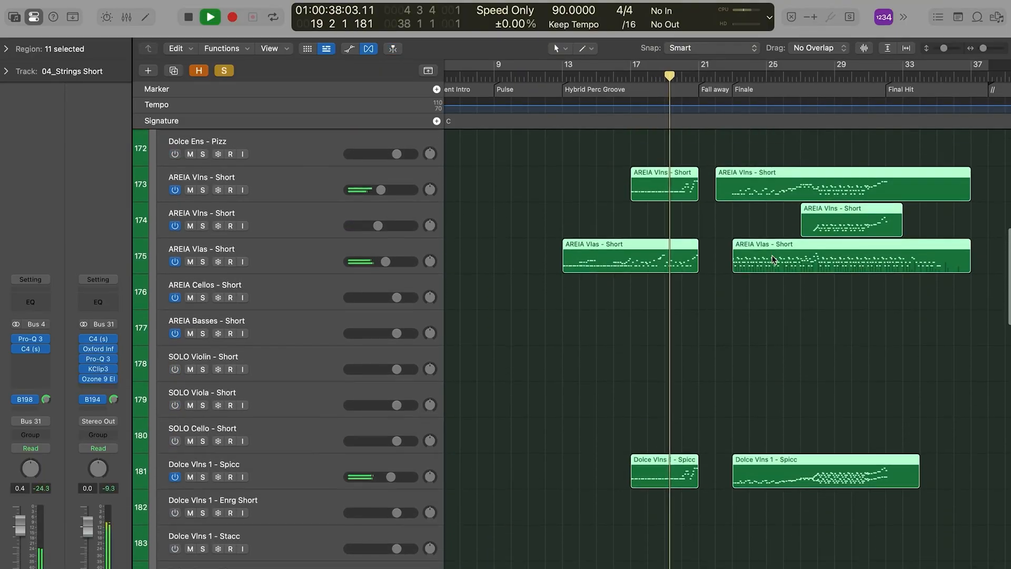
scroll(755, 268, "right", 4)
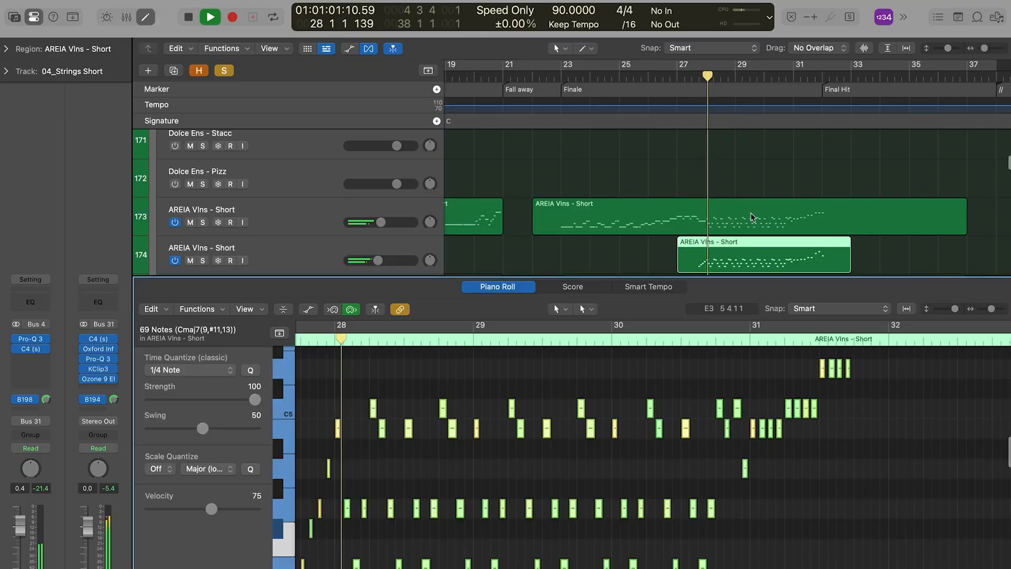
Step: Select the three AREIA Vlns - Short and AREIA Vlas - Short regions in the Finale and show them in the Piano Roll
key("super+a")
key("z")
left_click(383, 388)
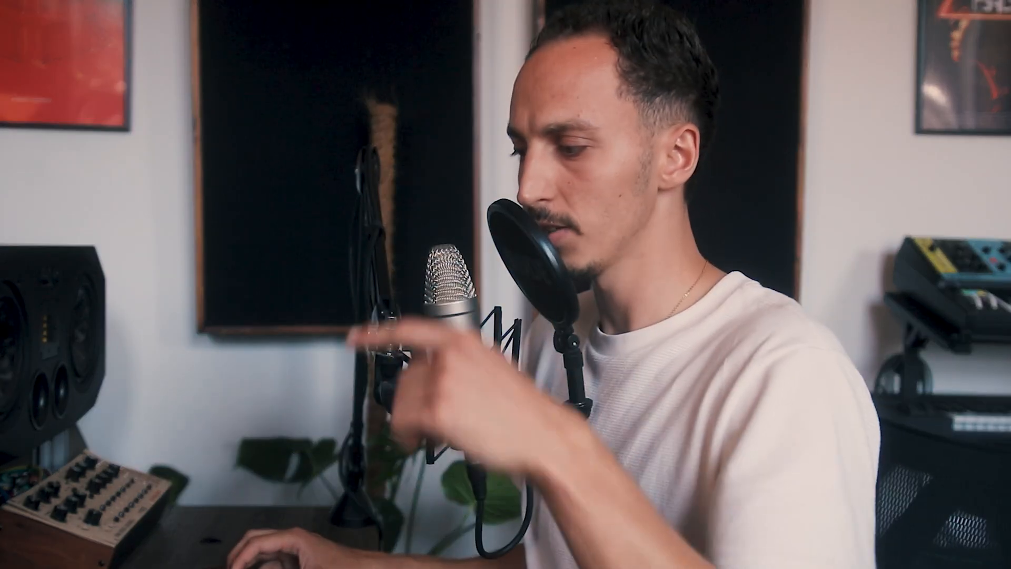
scroll(774, 419, "up", 3)
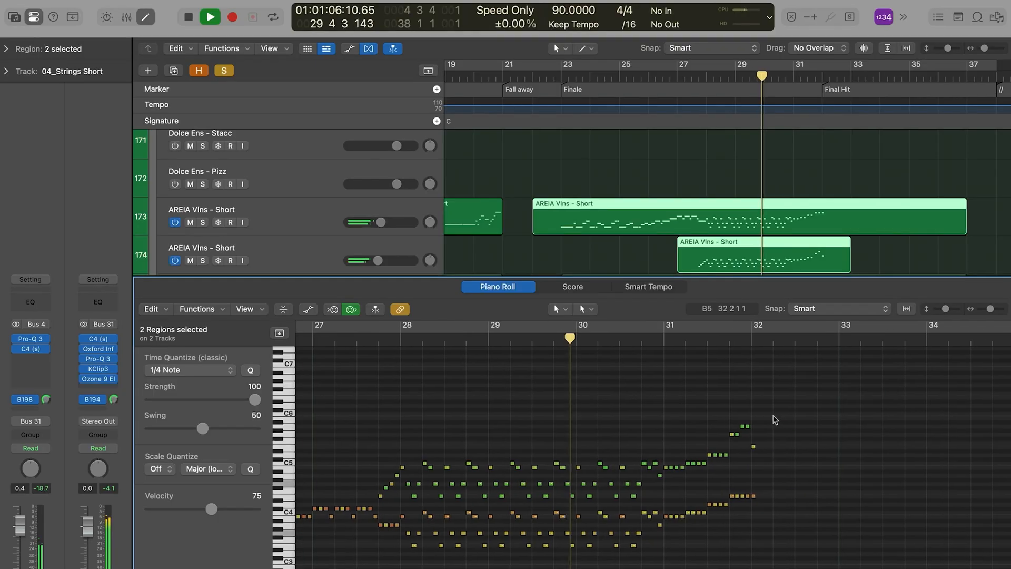
key("p")
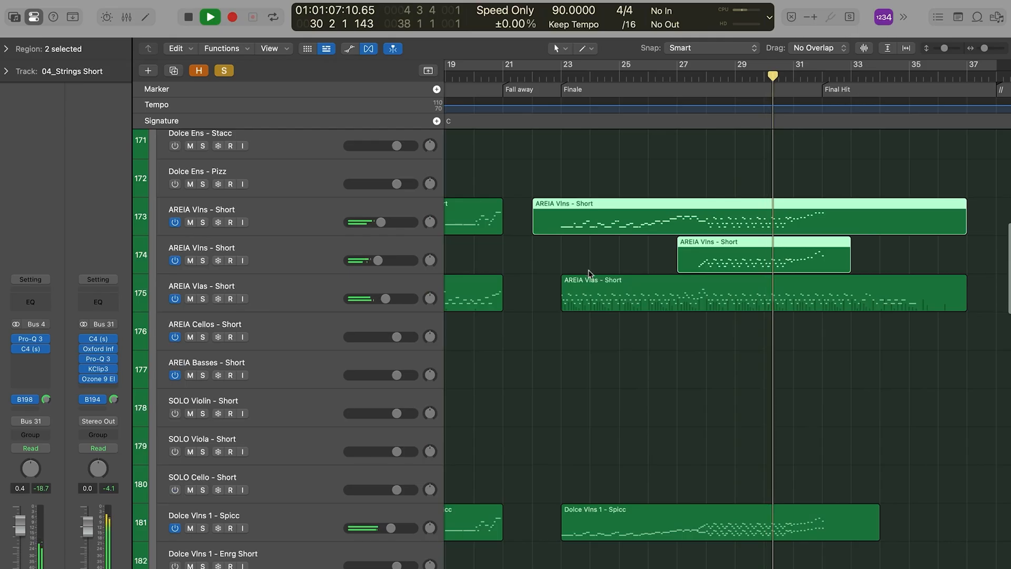
left_click(276, 292)
left_click(696, 219, "shift")
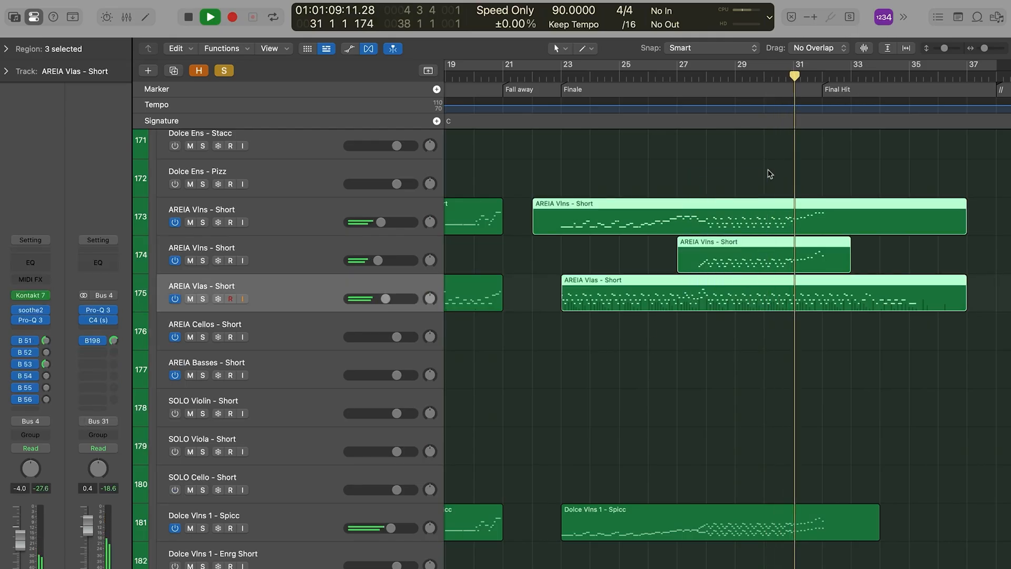
key("p")
Step: Stop playback and examine the rising short string notes leading into bar 32 in the Piano Roll, selecting the last upper note
scroll(647, 389, "left", 2)
scroll(656, 388, "down", 5)
scroll(681, 386, "right", 4)
scroll(681, 386, "up", 3)
scroll(681, 386, "up", 3)
key("space")
left_click(409, 338)
scroll(408, 426, "up", 2)
left_click_drag(407, 425, 468, 377)
left_click(463, 420)
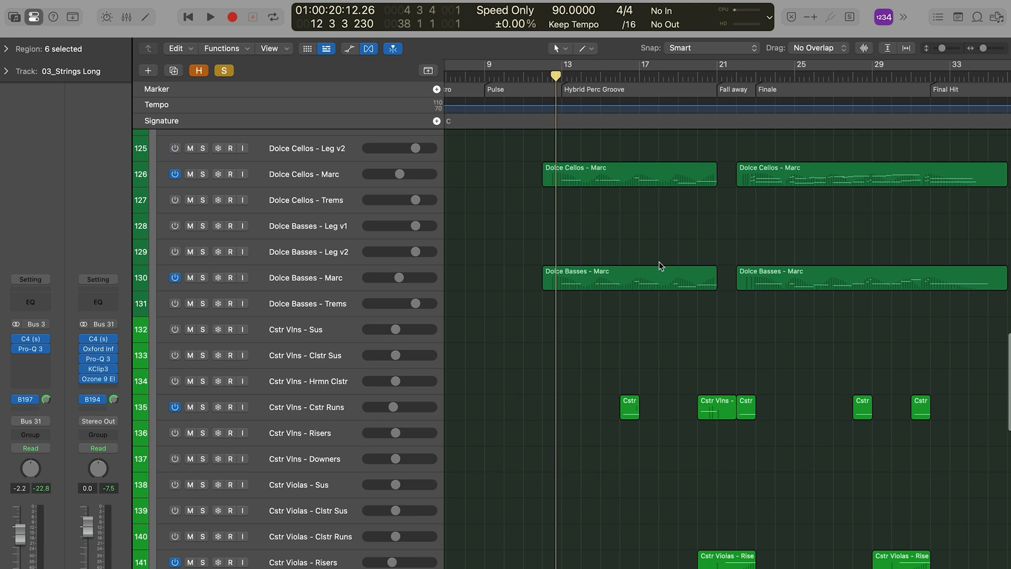
Step: Select the Dolce Vlns 1 - Leg v1 track in the 03_Strings Long stack and examine the violin regions in the Finale
scroll(660, 258, "up", 10)
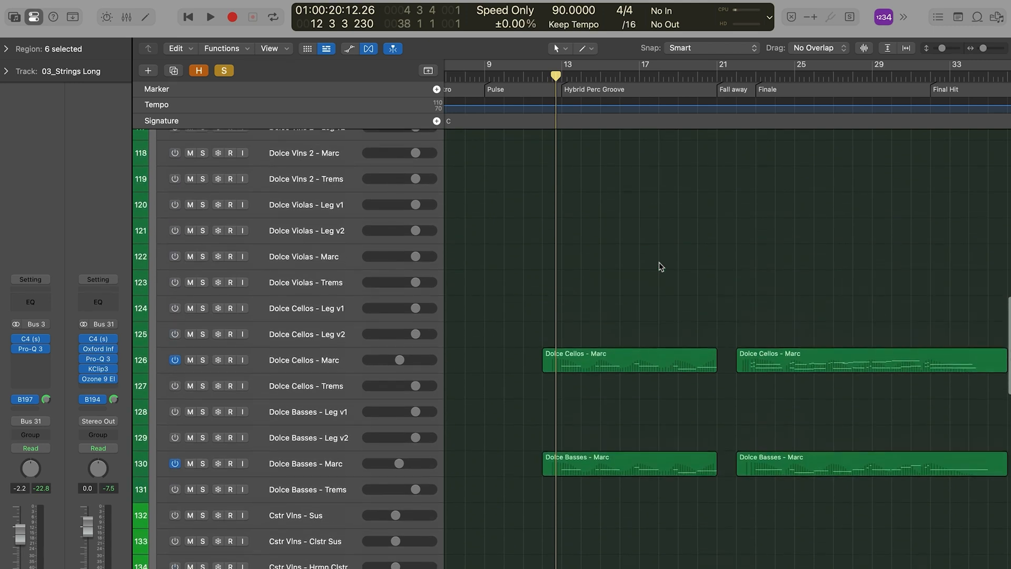
scroll(485, 347, "right", 4)
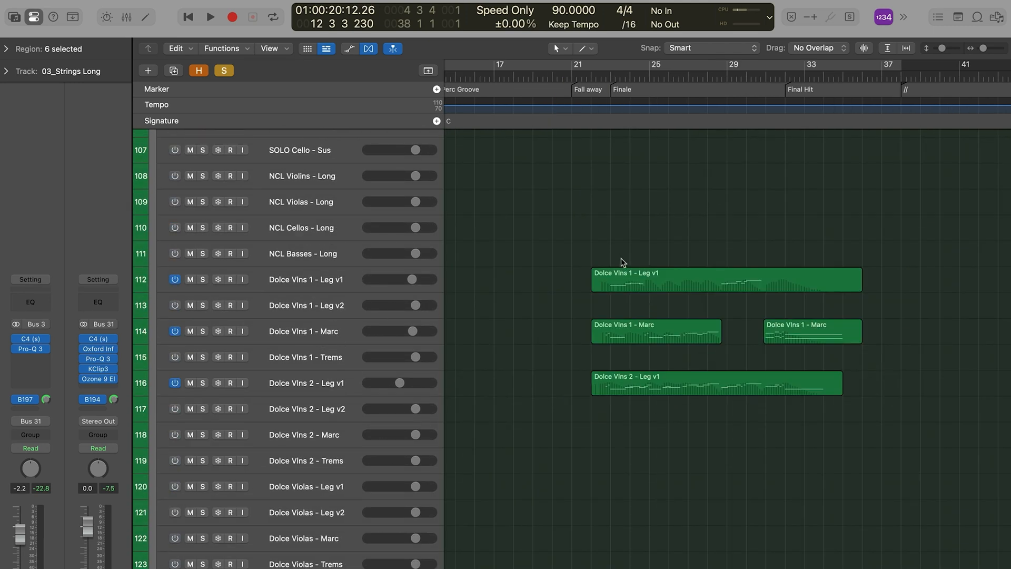
left_click(345, 279)
scroll(605, 222, "down", 1)
left_click(618, 431)
scroll(704, 251, "left", 1)
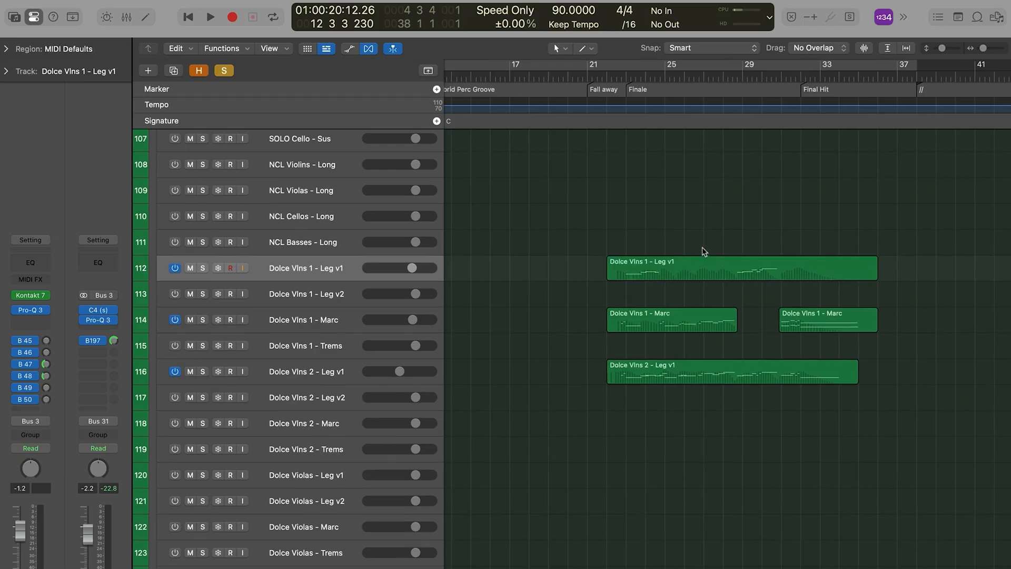
Step: Select and deselect the Dolce Vlns 2 - Leg v1 region, and examine the Dolce Cellos and Basses Marc regions
scroll(712, 328, "down", 3)
left_click(708, 308)
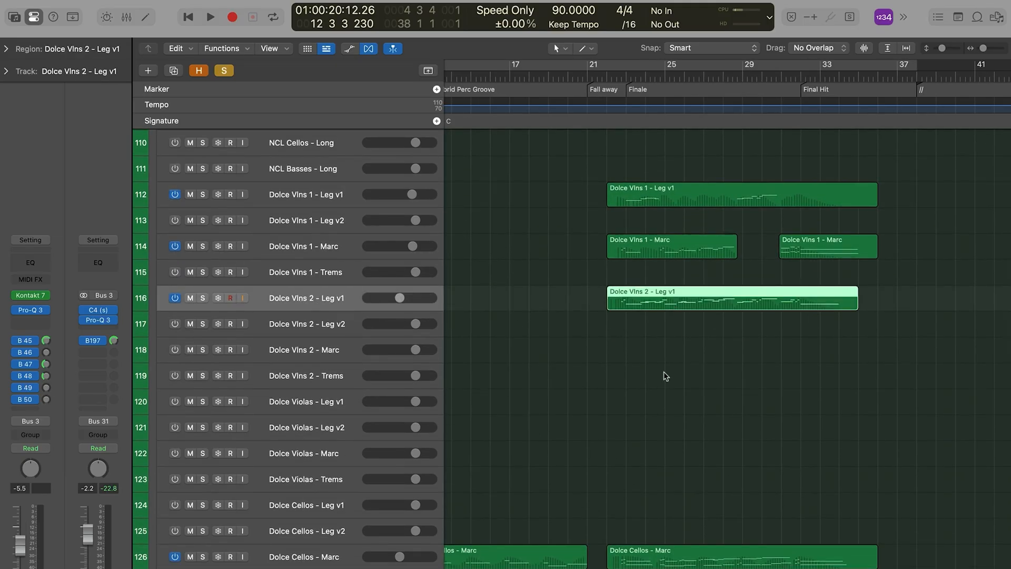
left_click(665, 376)
scroll(658, 369, "down", 8)
scroll(580, 347, "left", 4)
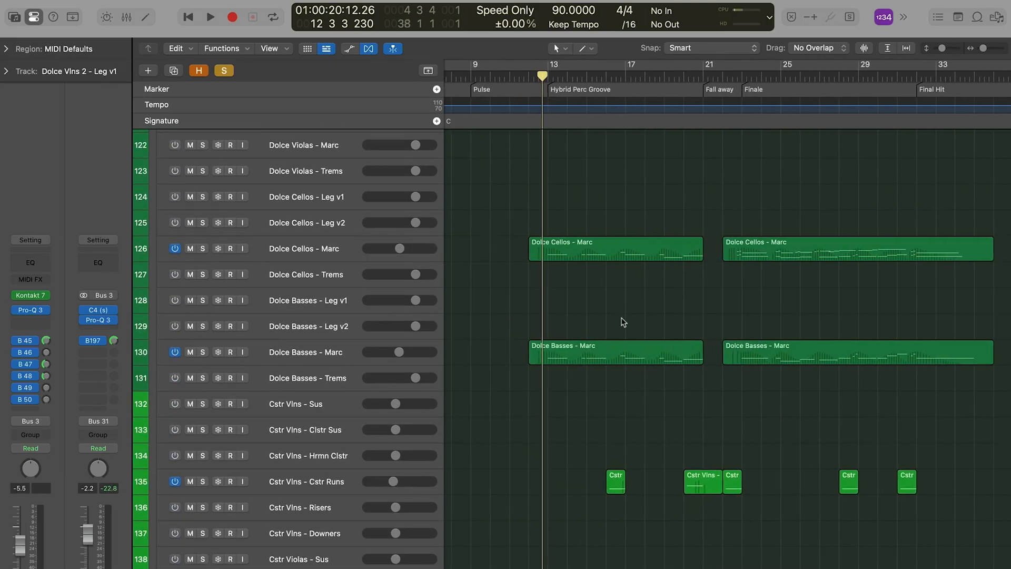
Step: Play the Dolce Cellos and Basses Marc regions leading into the Hybrid Perc Groove and examine the surrounding long string tracks
scroll(701, 409, "up", 5)
scroll(701, 408, "down", 10)
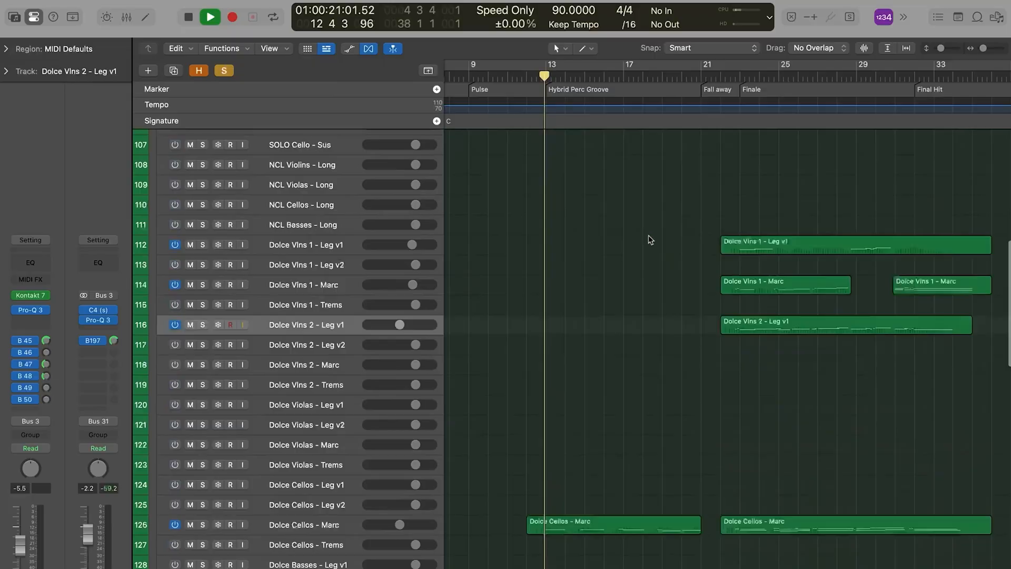
scroll(649, 236, "up", 5)
scroll(649, 235, "down", 10)
scroll(649, 236, "up", 1)
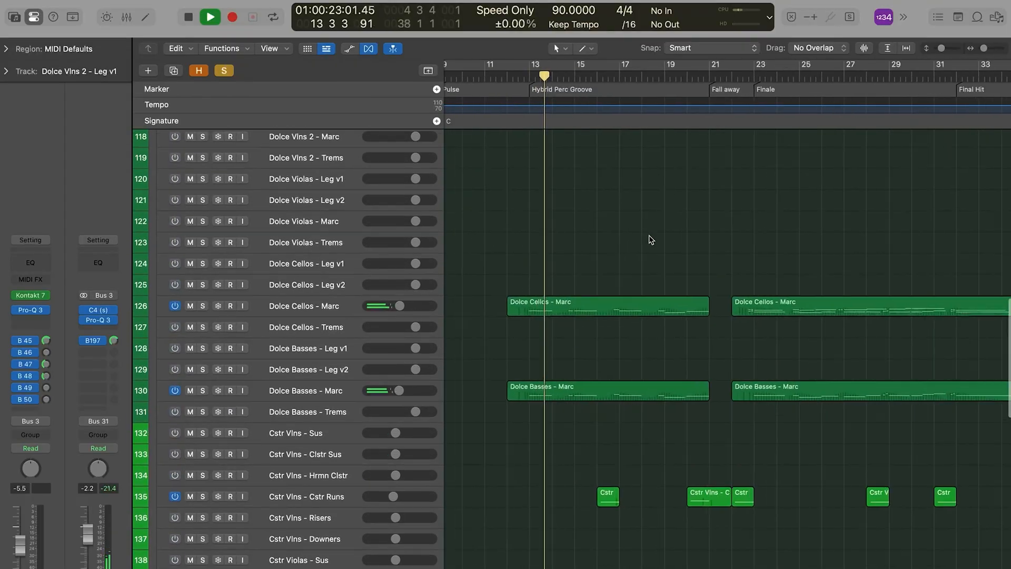
scroll(669, 230, "left", 2)
scroll(669, 230, "up", 1)
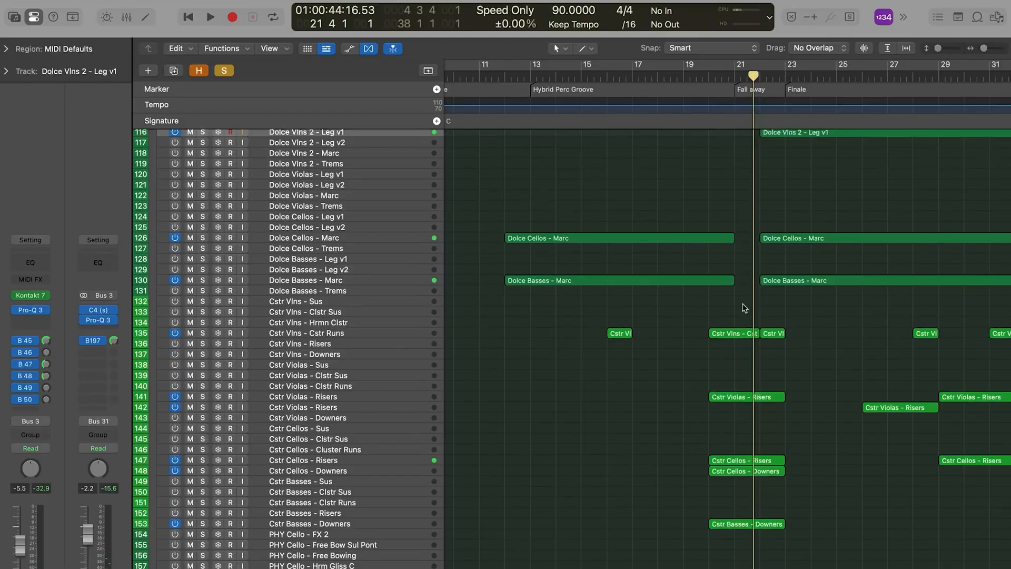
Step: Examine the Cstr Violas, Cellos and Basses riser and downer regions around the Fall away section
scroll(680, 404, "right", 3)
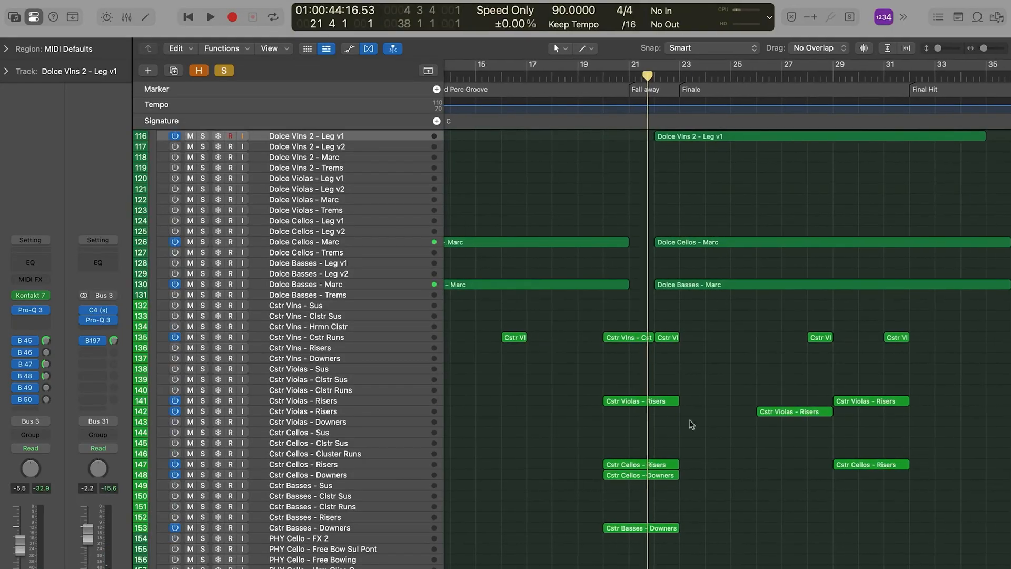
left_click(680, 405, "ctrl+alt")
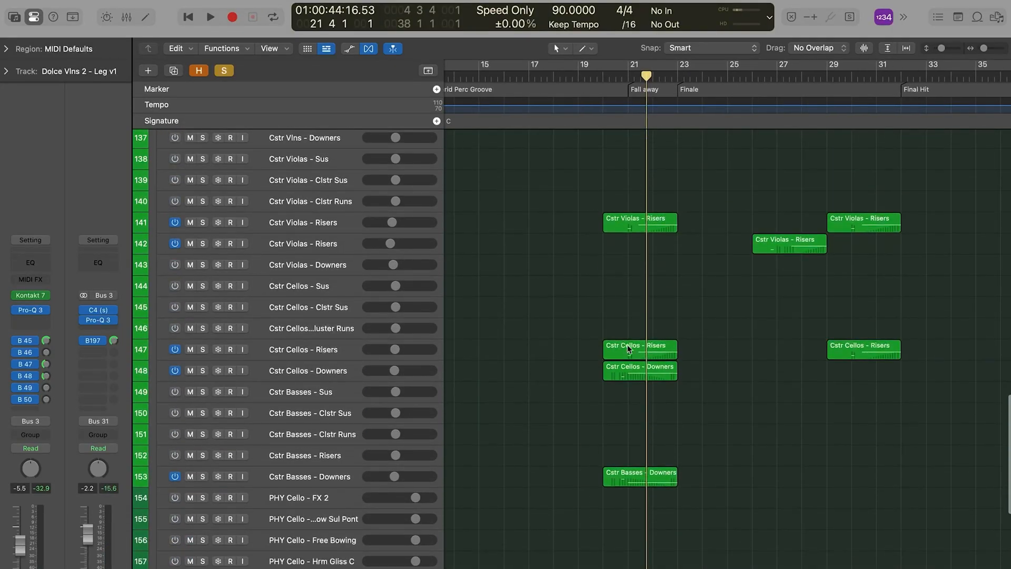
scroll(590, 343, "up", 10)
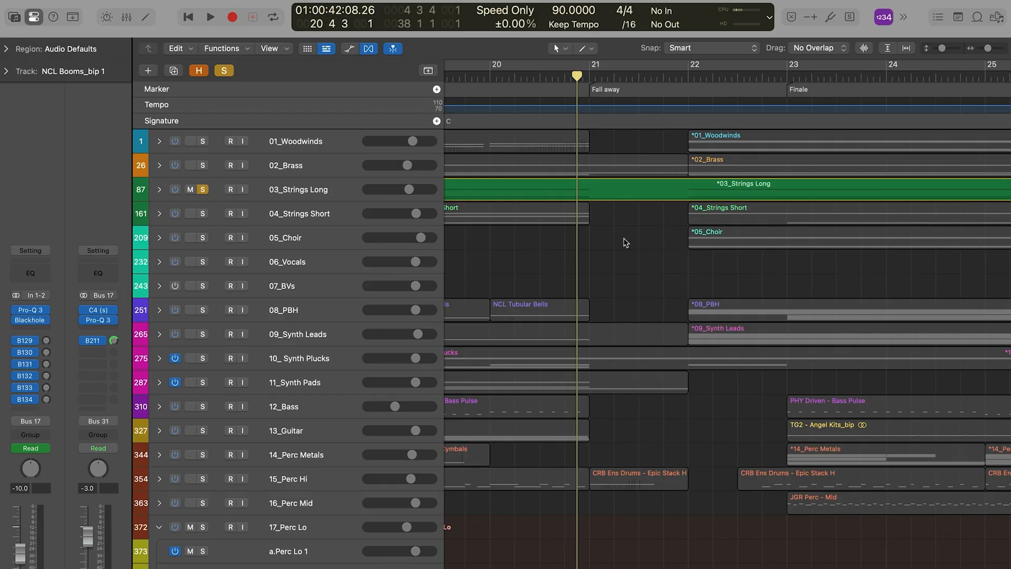
Step: Play the strings from the Hybrid Perc Groove and examine the selected regions' combined notes through the Finale in the Piano Roll
scroll(580, 316, "down", 20)
scroll(558, 361, "up", 5)
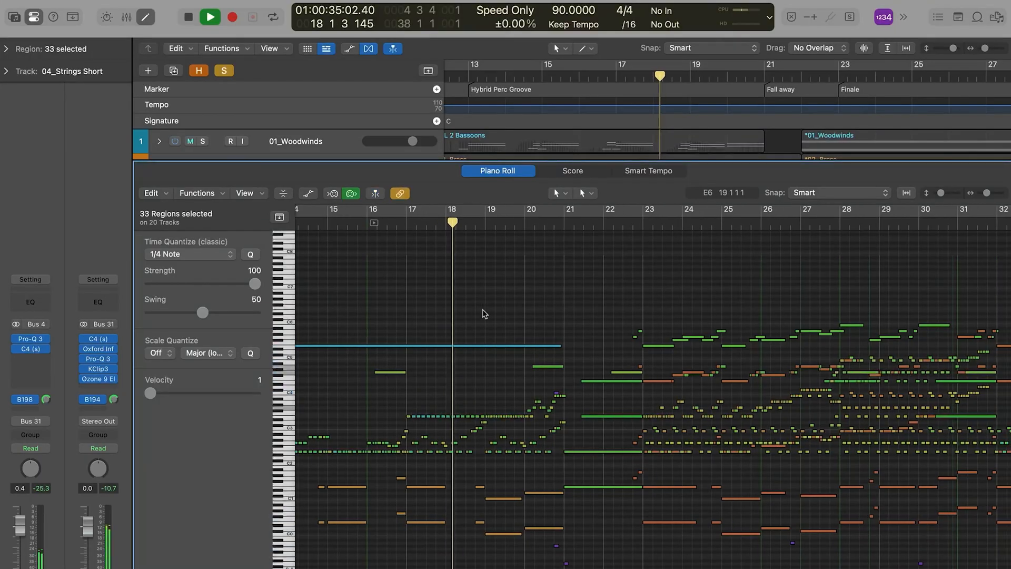
scroll(499, 294, "up", 3)
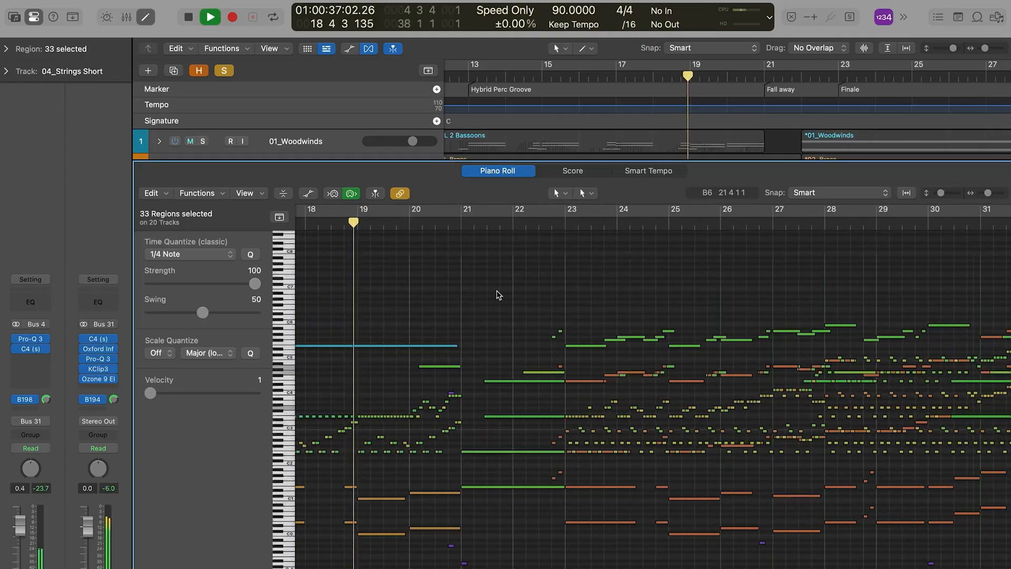
scroll(674, 291, "up", 3)
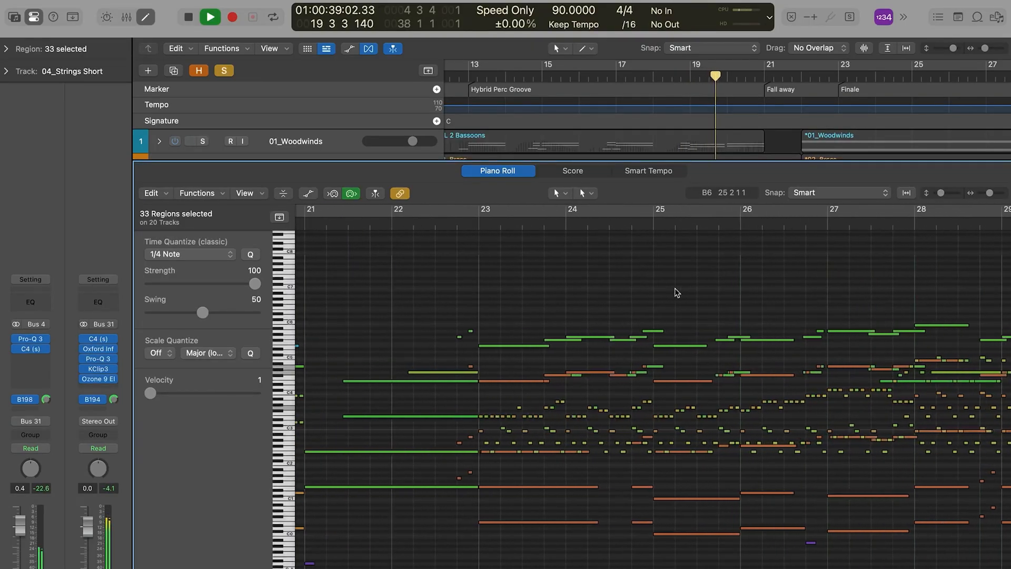